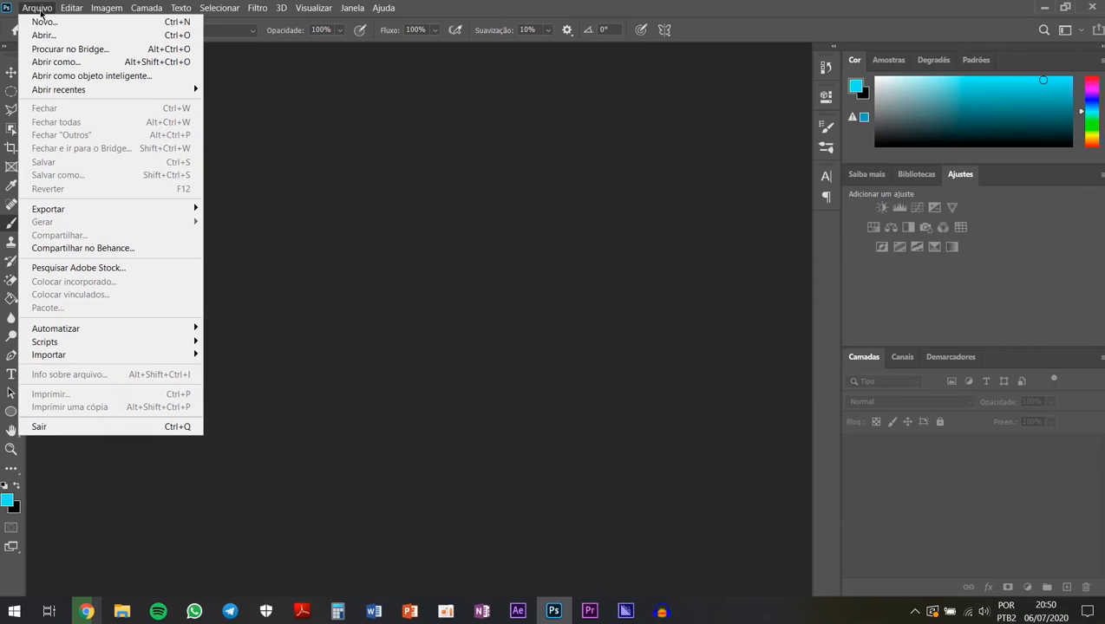
Step: Create a new document 1280 pixels wide and 720 pixels high
{"action": "left_click", "coordinate": [43, 22]}
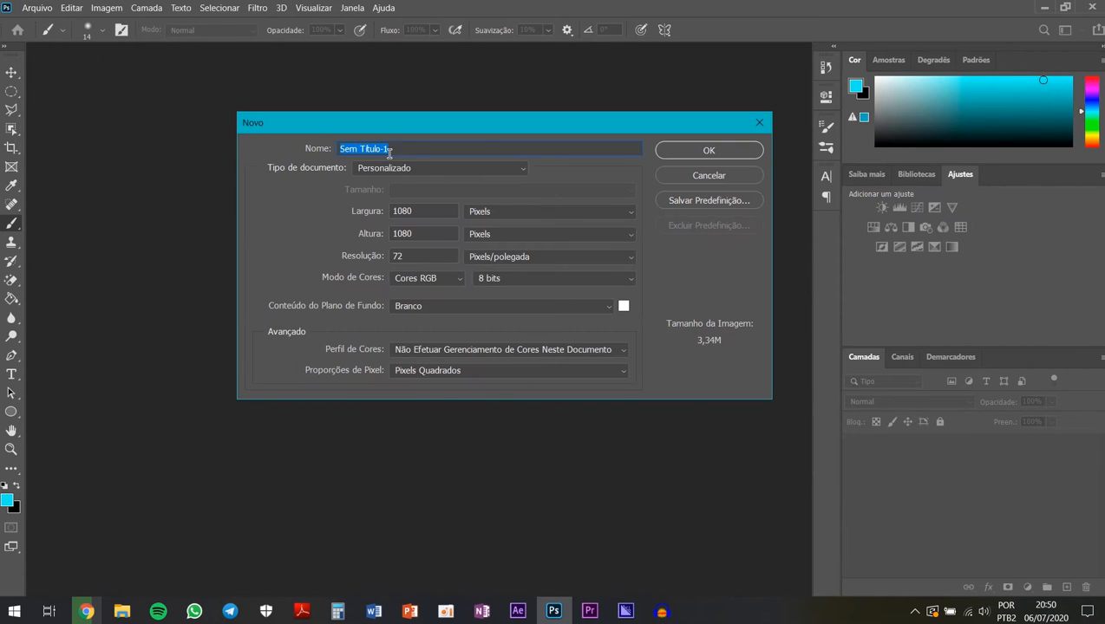
{"action": "left_click", "coordinate": [402, 210]}
{"action": "key", "text": "BackSpace"}
{"action": "type", "text": "2"}
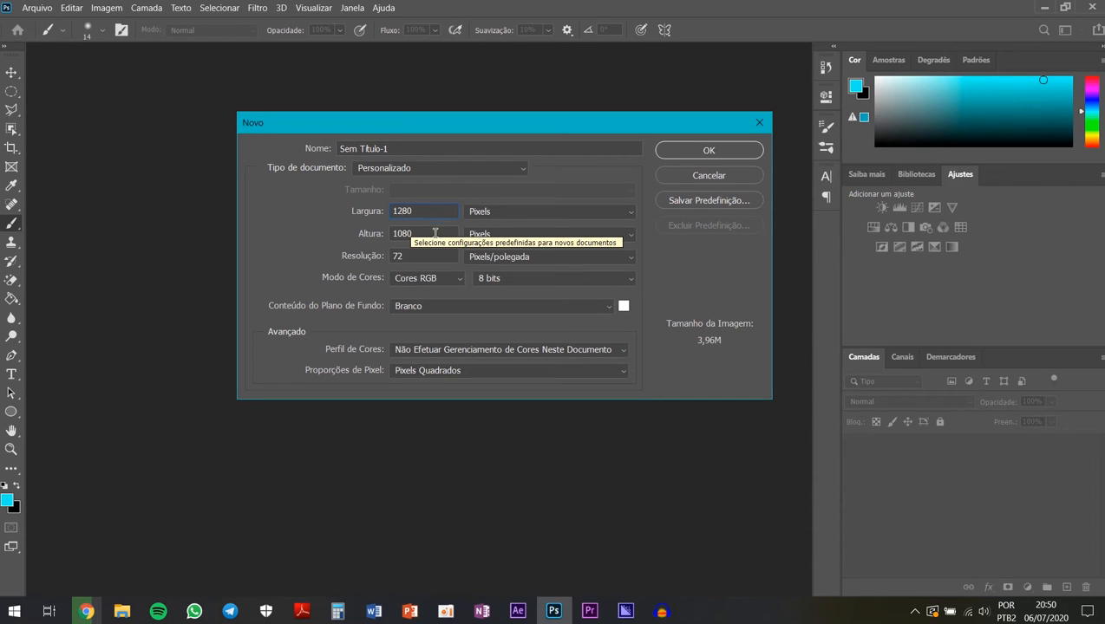
{"action": "double_click", "coordinate": [435, 233]}
{"action": "type", "text": "720"}
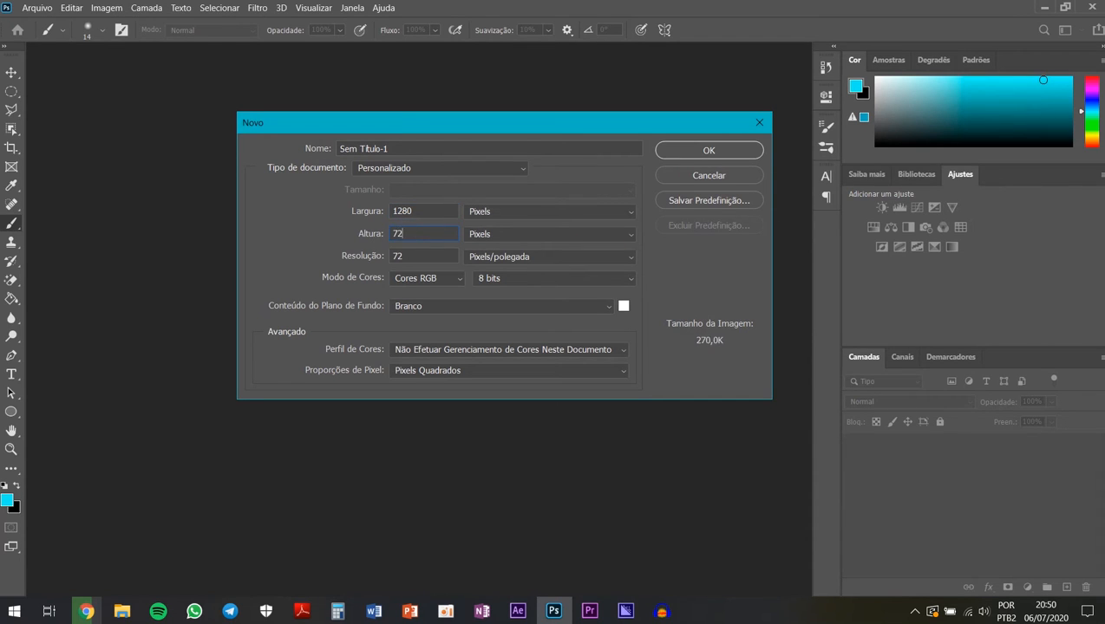
{"action": "left_click", "coordinate": [710, 151]}
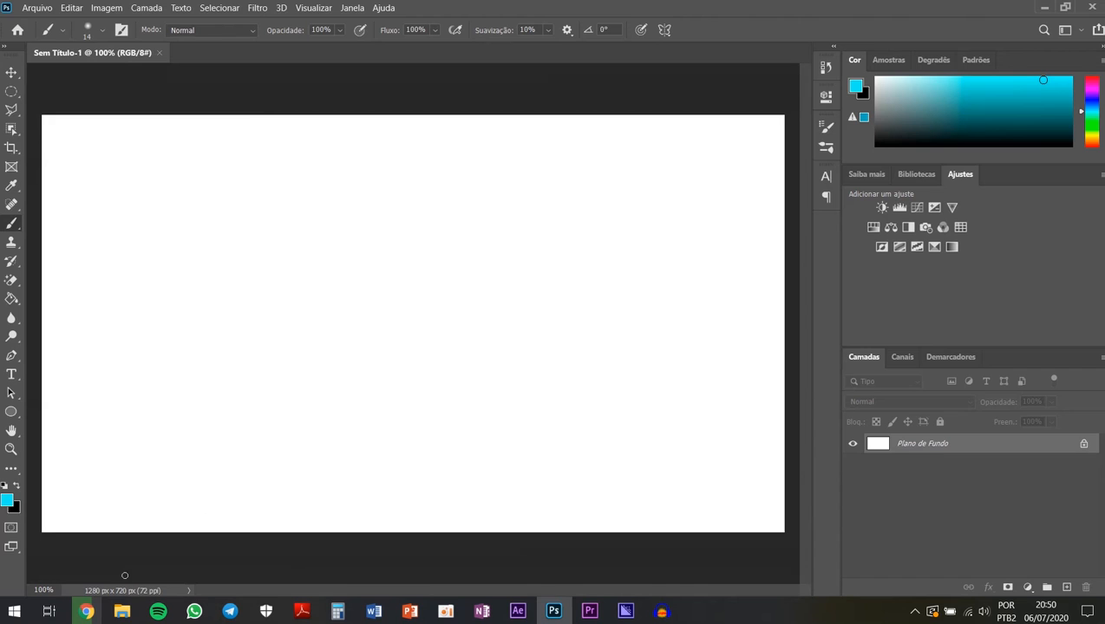
Step: Place the Floresta image from the Pasta lobo folder and stretch it to cover the whole canvas
{"action": "left_click", "coordinate": [122, 612]}
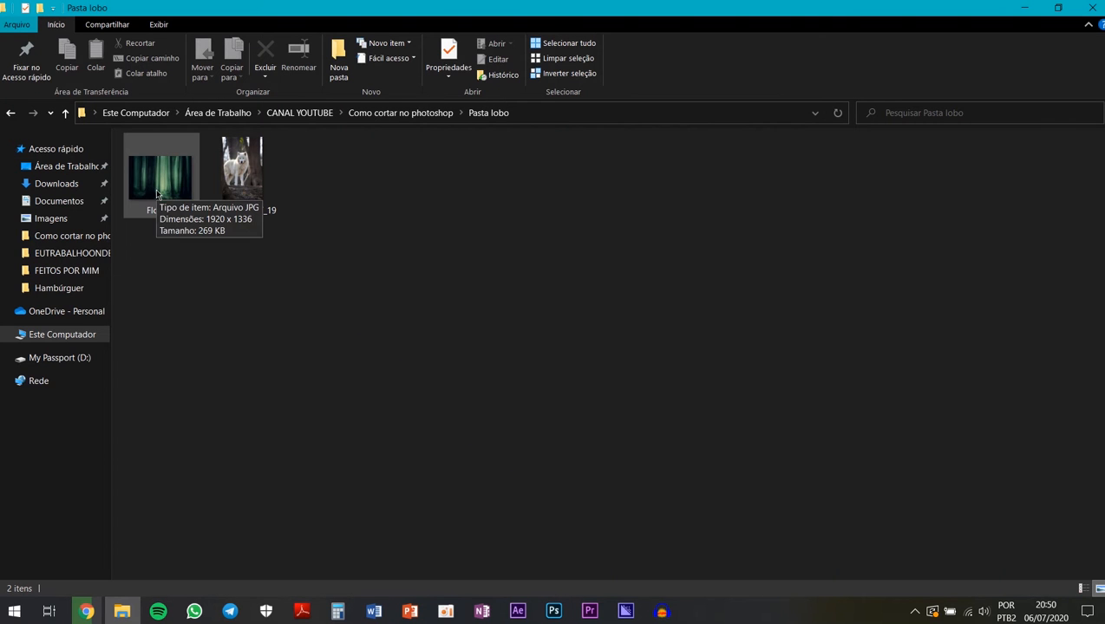
{"action": "left_click_drag", "start_coordinate": [157, 192], "coordinate": [368, 437]}
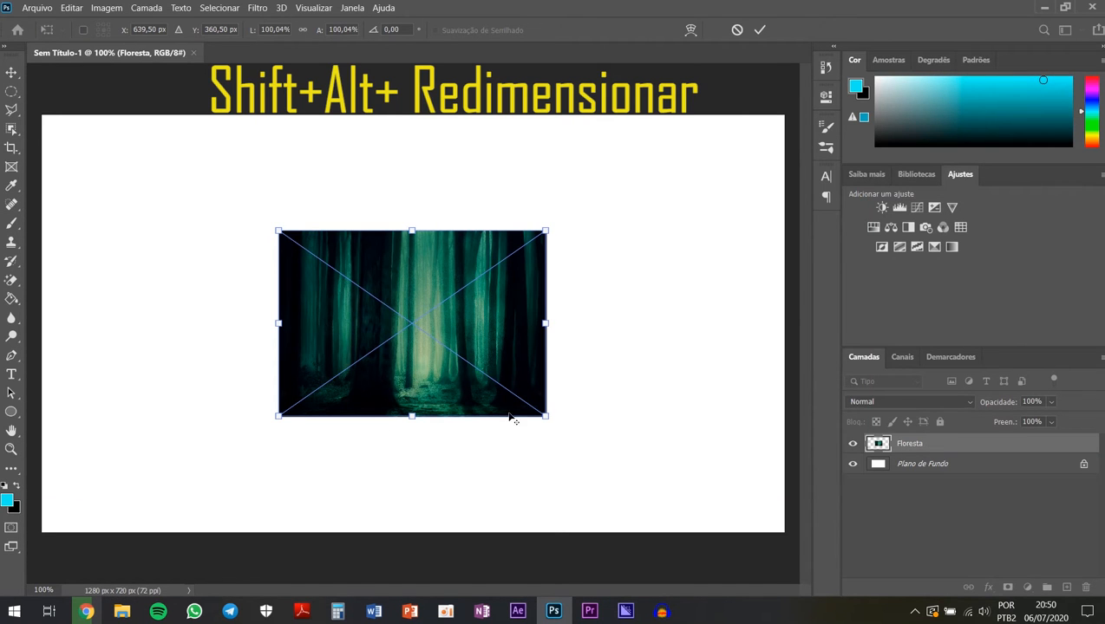
{"action": "left_click_drag", "start_coordinate": [543, 416], "coordinate": [725, 517]}
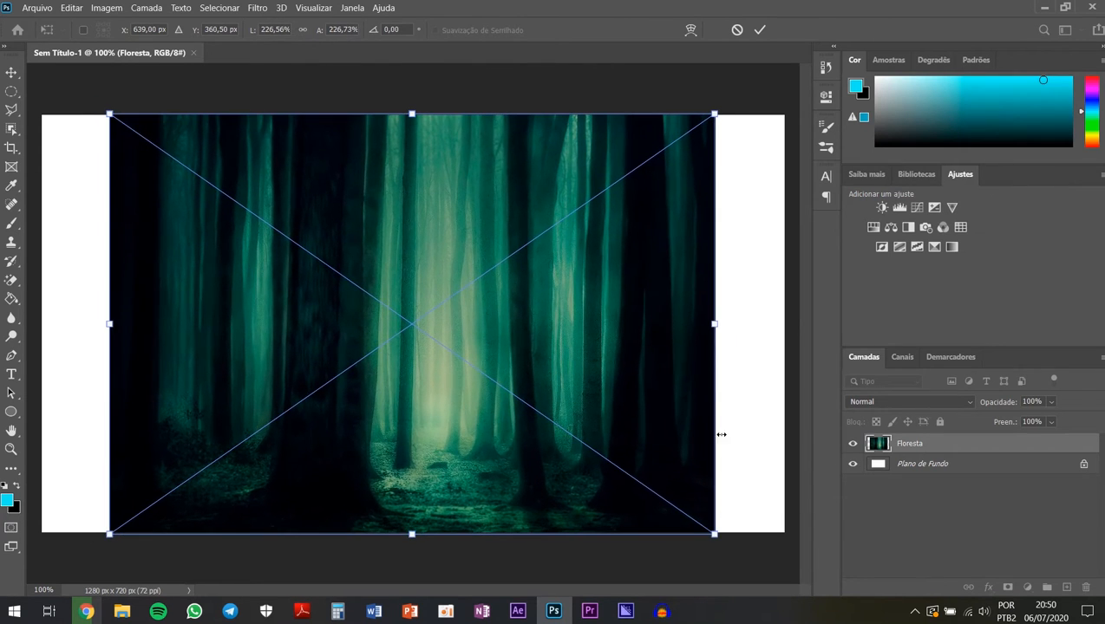
{"action": "left_click_drag", "start_coordinate": [713, 325], "coordinate": [783, 324]}
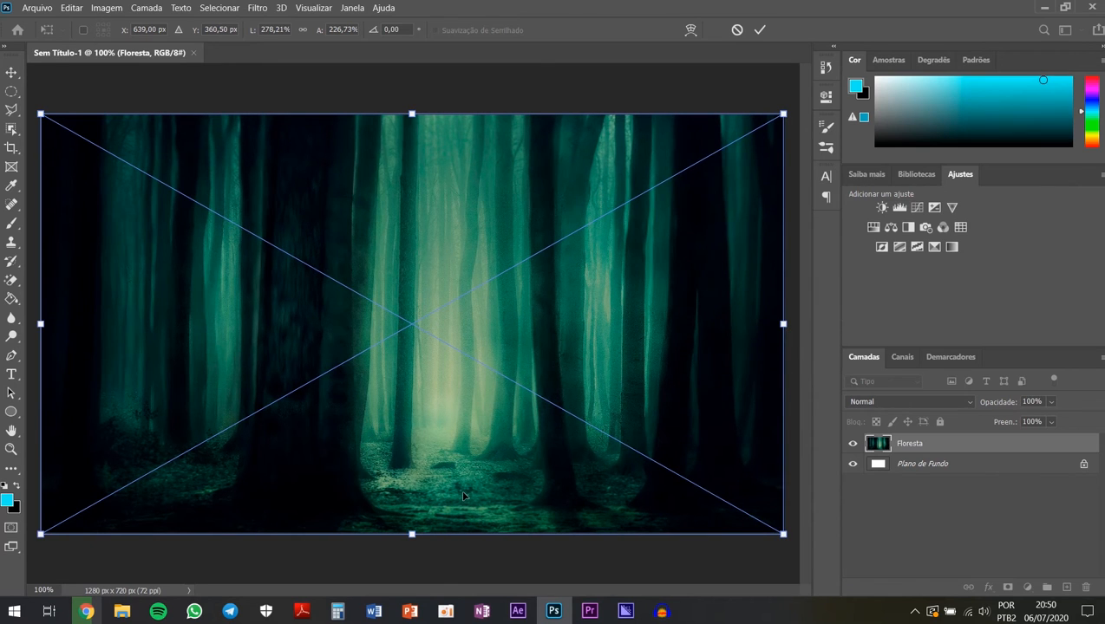
{"action": "key", "text": "Return"}
{"action": "key", "text": "b"}
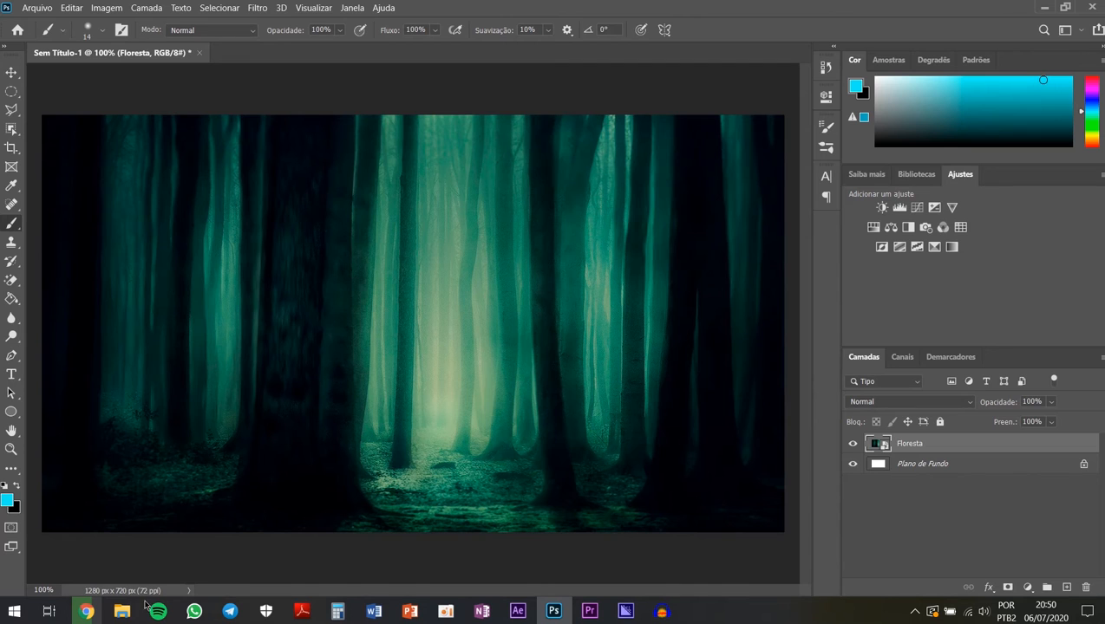
Step: Create a second blank document with the same 1280 x 720 pixel settings
{"action": "left_click", "coordinate": [38, 8]}
{"action": "key", "text": "Escape"}
{"action": "key", "text": "ctrl+n"}
{"action": "left_click", "coordinate": [709, 151]}
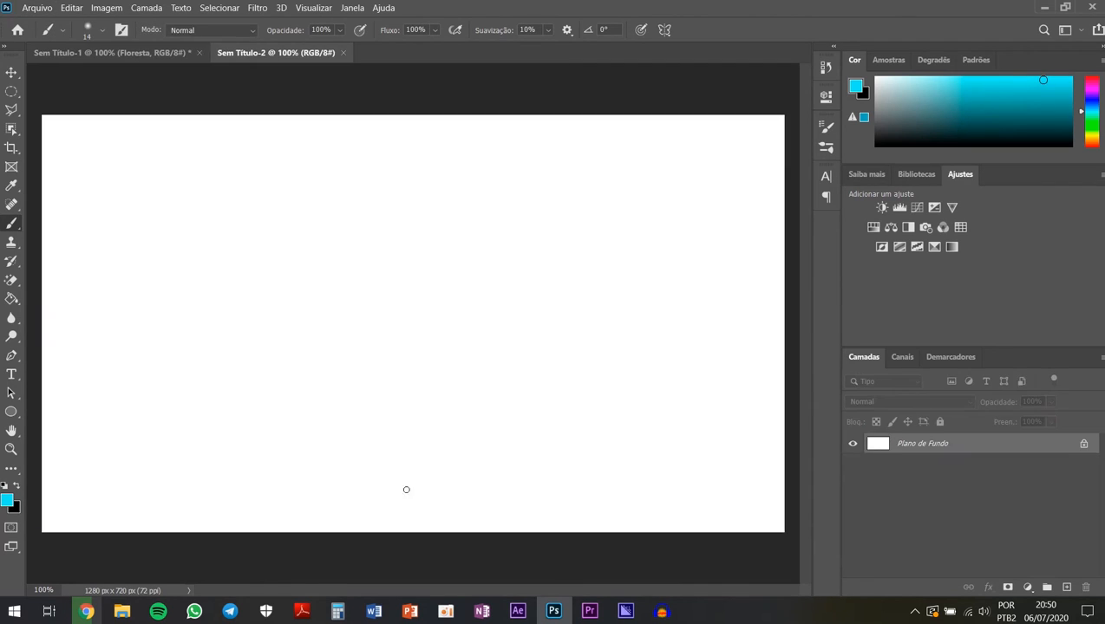
Step: Place the wolf photo from the Pasta lobo folder into the second document at its fitted size
{"action": "left_click", "coordinate": [122, 616]}
{"action": "left_click_drag", "start_coordinate": [253, 176], "coordinate": [427, 370]}
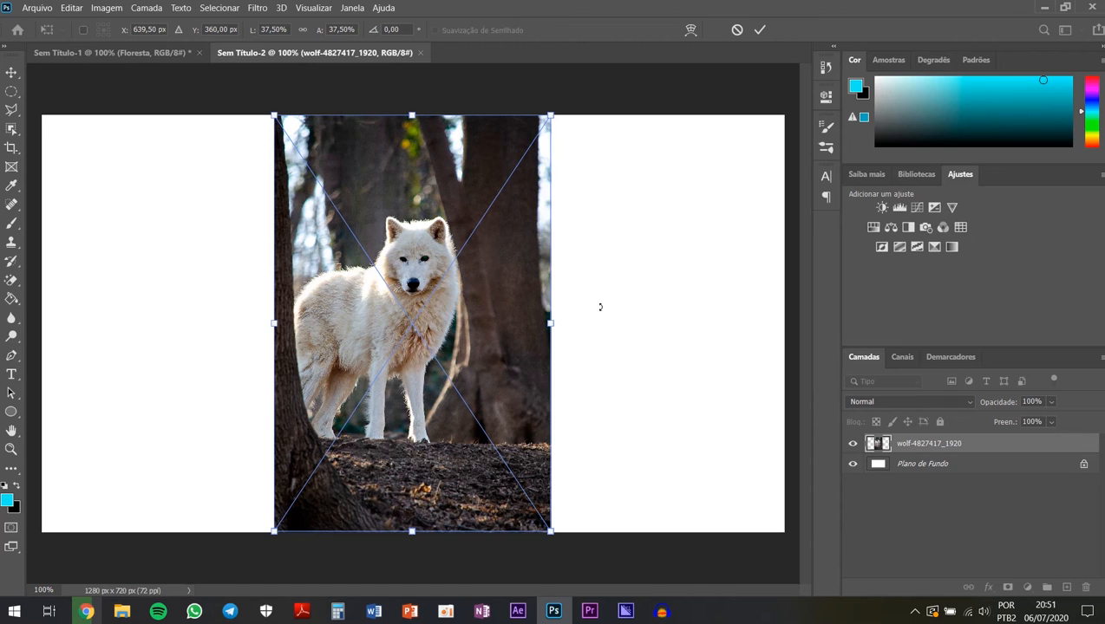
{"action": "key", "text": "Return"}
{"action": "key", "text": "b"}
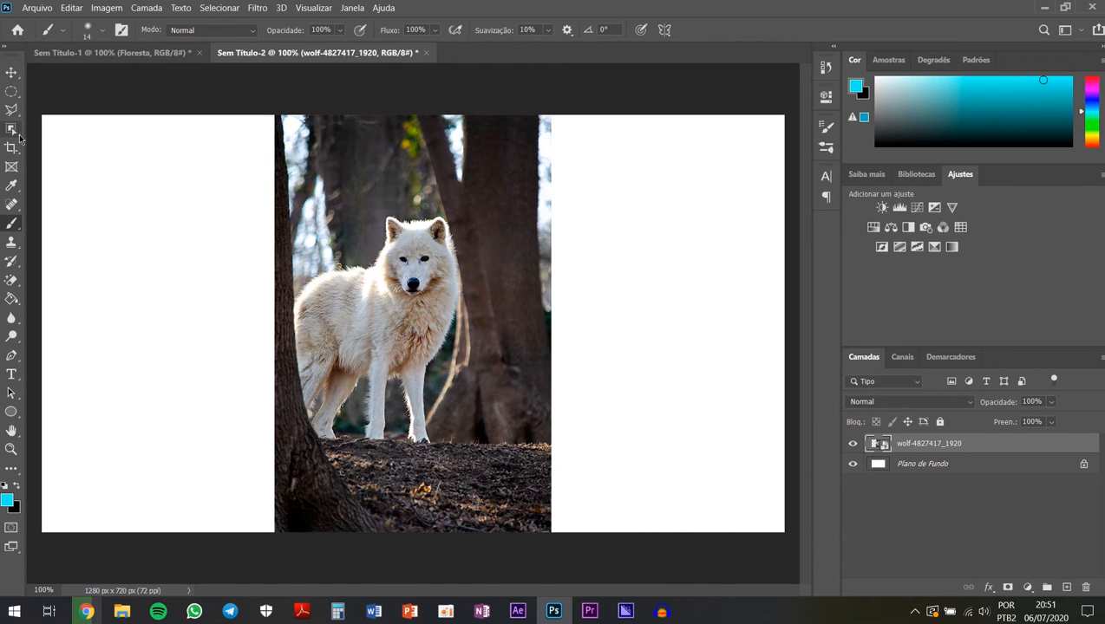
Step: Select the whole wolf with the Object Selection tool in Rectangle mode
{"action": "scroll", "coordinate": [370, 305], "scroll_direction": "up", "scroll_amount": 5}
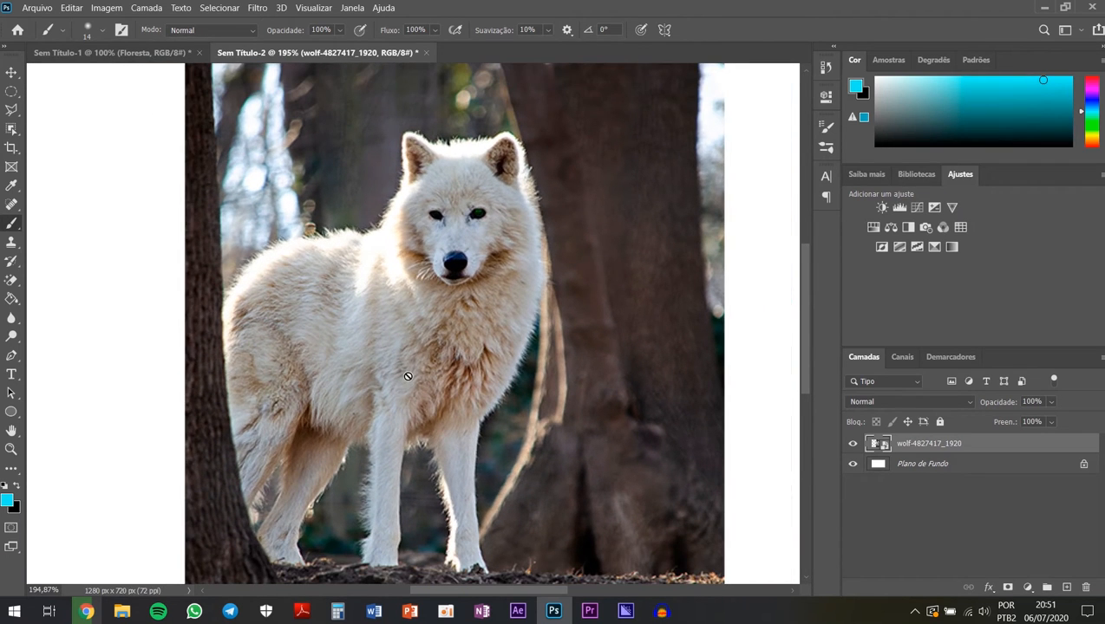
{"action": "left_click", "coordinate": [15, 131]}
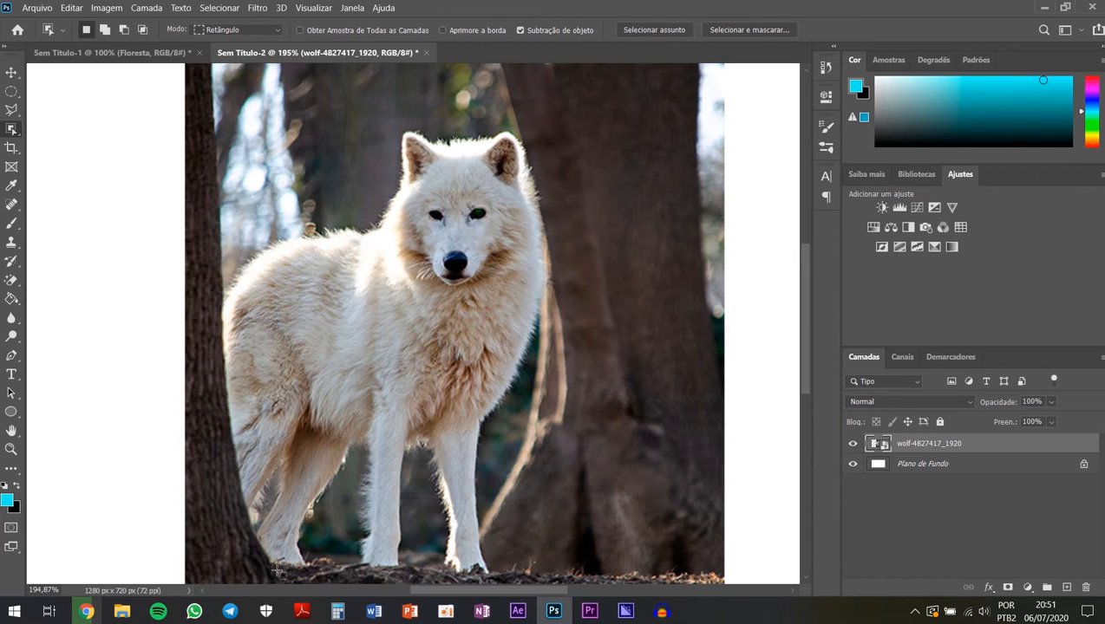
{"action": "left_click_drag", "start_coordinate": [276, 569], "coordinate": [313, 579]}
{"action": "left_click", "coordinate": [590, 249]}
{"action": "mouse_move", "coordinate": [571, 574]}
{"action": "left_mouse_down"}
{"action": "mouse_move", "coordinate": [558, 189]}
{"action": "mouse_move", "coordinate": [510, 130]}
{"action": "mouse_move", "coordinate": [225, 116]}
{"action": "left_mouse_up"}
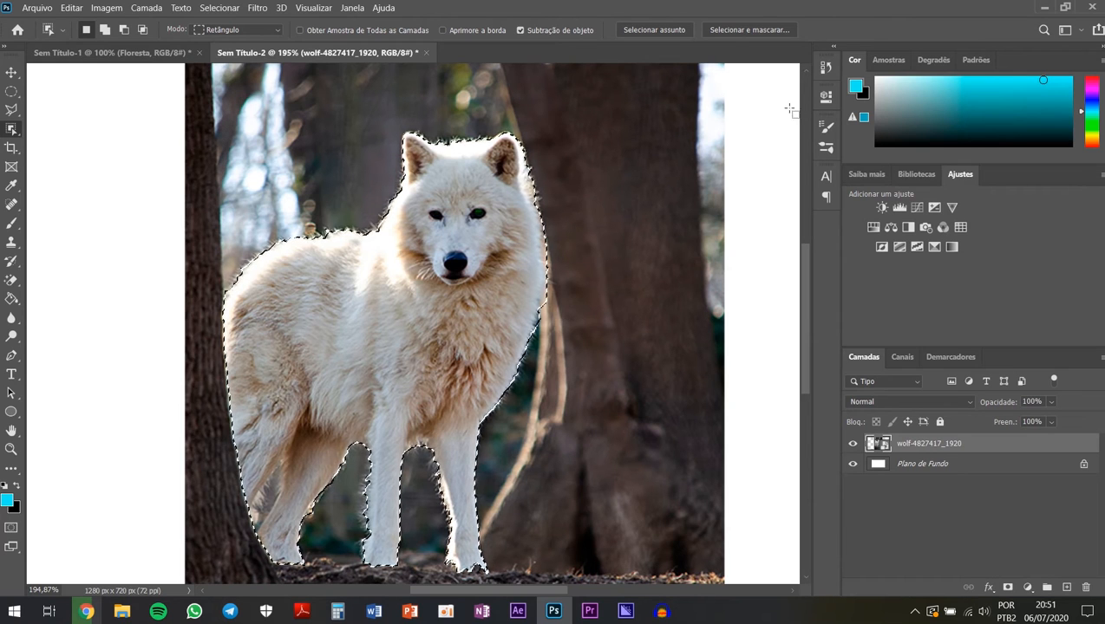
Step: Check the wolf selection in Select and Mask, accept it unchanged, and turn it into a layer mask hiding the background
{"action": "left_click", "coordinate": [734, 30]}
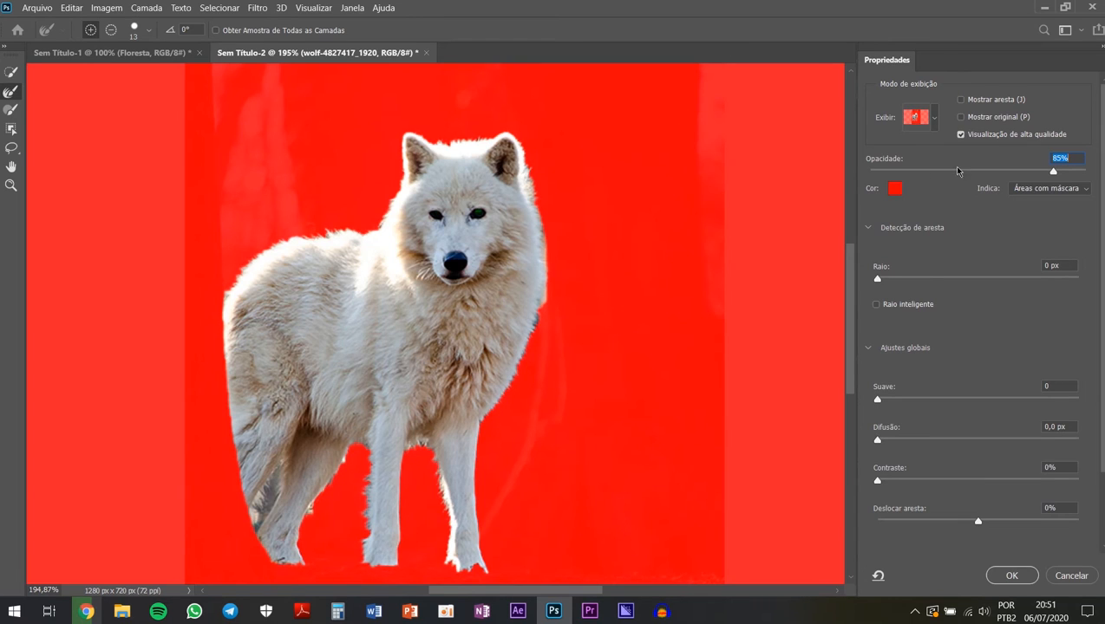
{"action": "left_click", "coordinate": [1006, 575]}
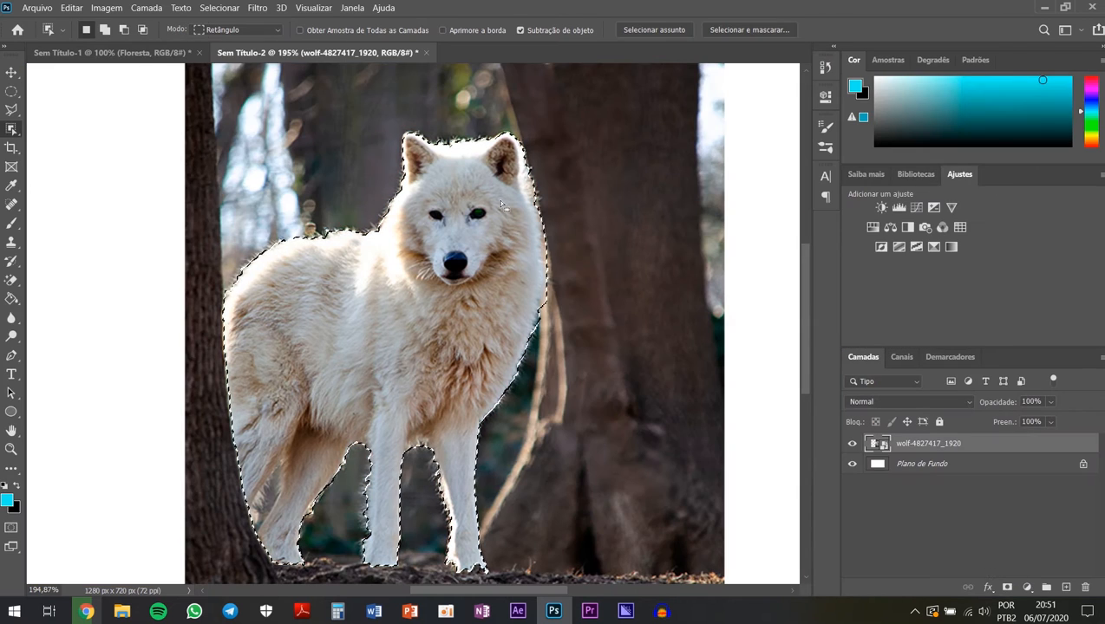
{"action": "left_click", "coordinate": [1007, 588]}
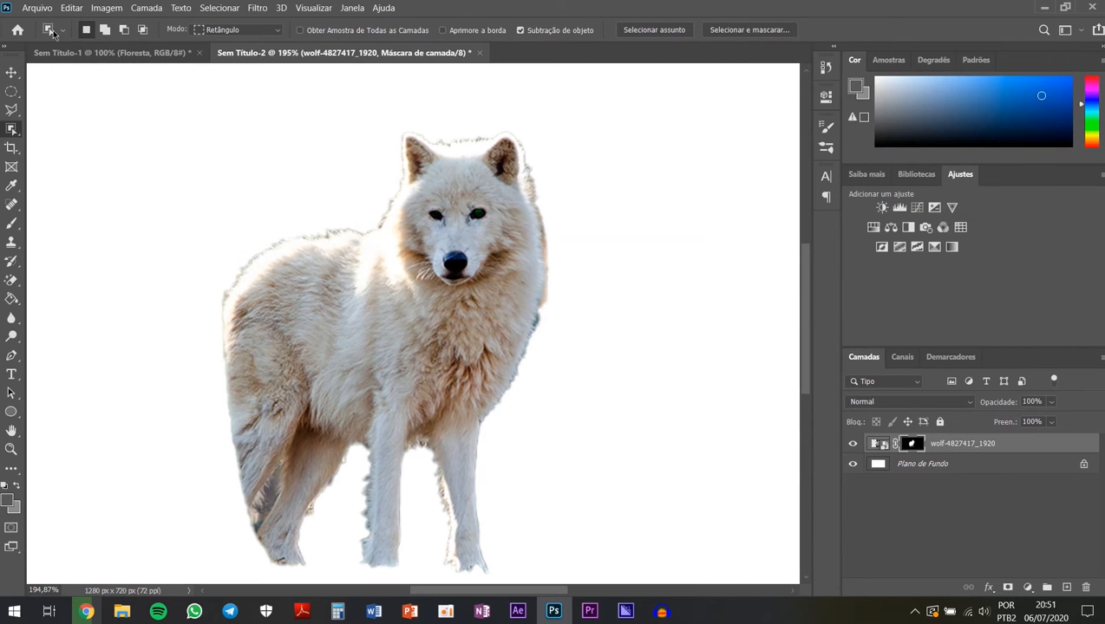
Step: Move the cut-out wolf into the forest document and position it at the lower middle of the scene
{"action": "left_click", "coordinate": [12, 75]}
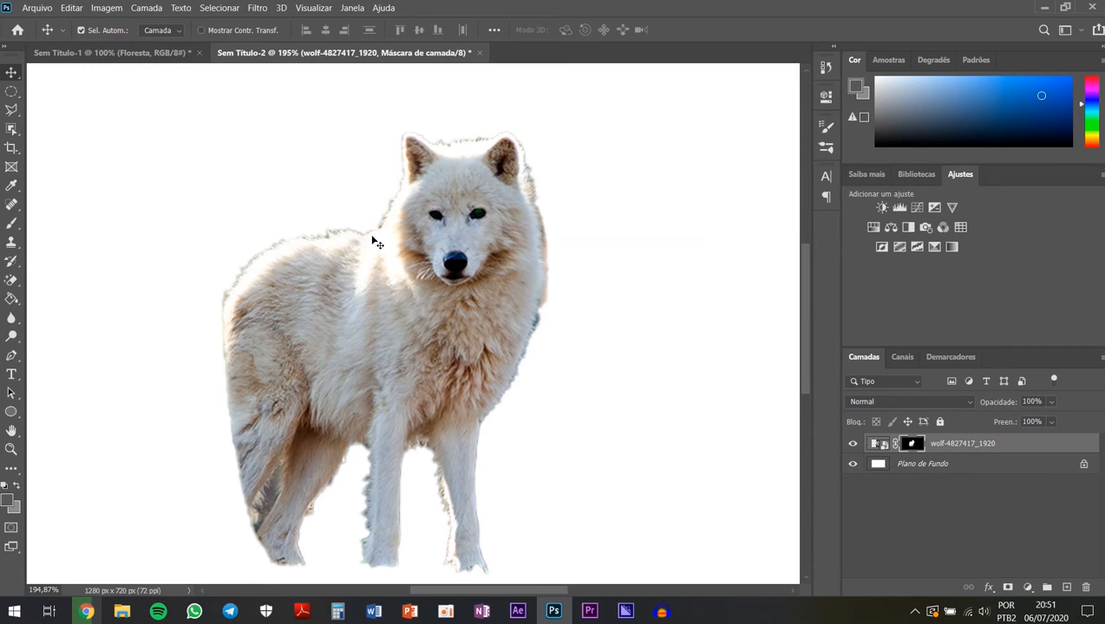
{"action": "left_click_drag", "start_coordinate": [404, 344], "coordinate": [320, 316]}
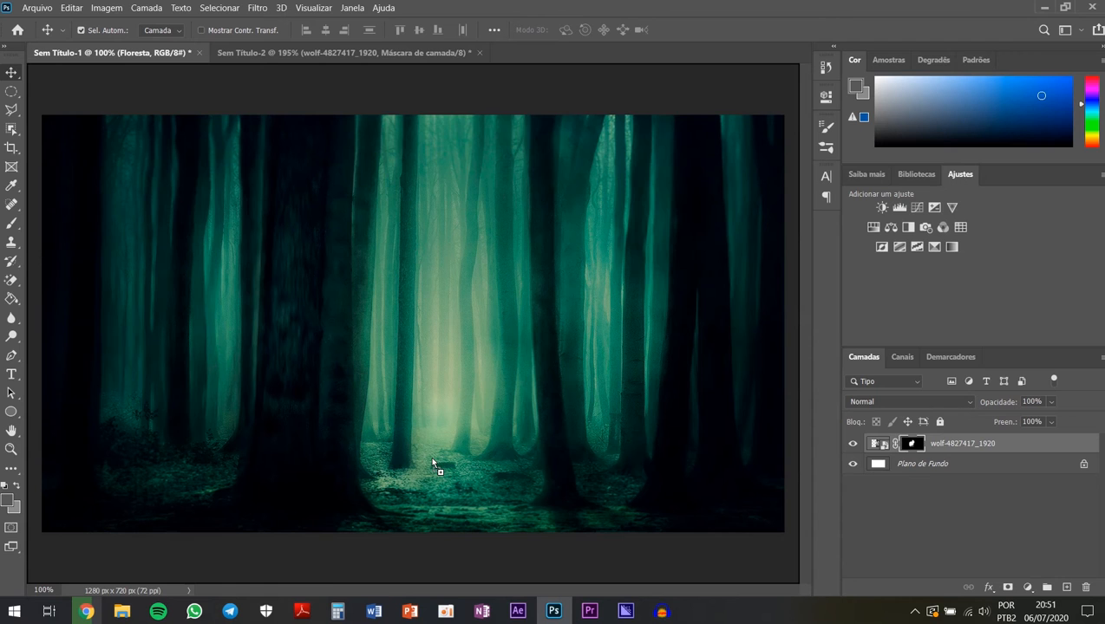
{"action": "left_click_drag", "start_coordinate": [432, 464], "coordinate": [373, 448]}
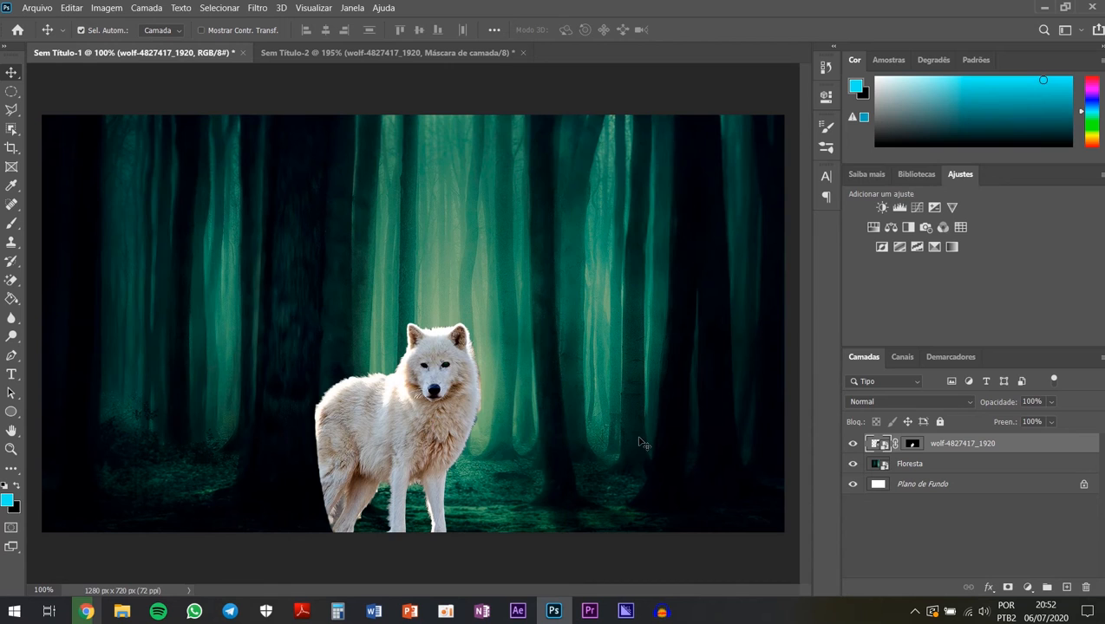
{"action": "mouse_move", "coordinate": [439, 430]}
{"action": "left_mouse_down"}
{"action": "mouse_move", "coordinate": [425, 425]}
{"action": "mouse_move", "coordinate": [441, 430]}
{"action": "left_mouse_up"}
Step: Apply Levels to the wolf layer with the black input level at 29 and the white input level at 255
{"action": "key", "text": "ctrl+l"}
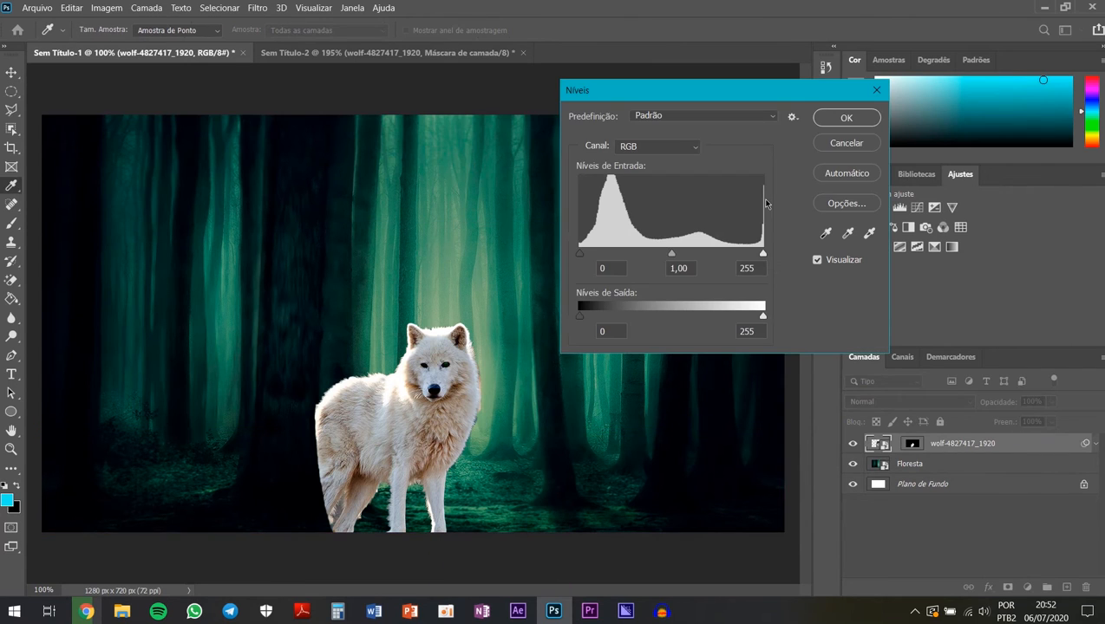
{"action": "mouse_move", "coordinate": [764, 255]}
{"action": "left_mouse_down"}
{"action": "mouse_move", "coordinate": [736, 255]}
{"action": "mouse_move", "coordinate": [766, 253]}
{"action": "left_mouse_up"}
{"action": "mouse_move", "coordinate": [581, 254]}
{"action": "left_mouse_down"}
{"action": "mouse_move", "coordinate": [640, 271]}
{"action": "mouse_move", "coordinate": [580, 267]}
{"action": "left_mouse_up"}
{"action": "left_click", "coordinate": [602, 267]}
{"action": "mouse_move", "coordinate": [762, 255]}
{"action": "left_mouse_down"}
{"action": "mouse_move", "coordinate": [719, 254]}
{"action": "mouse_move", "coordinate": [778, 261]}
{"action": "left_mouse_up"}
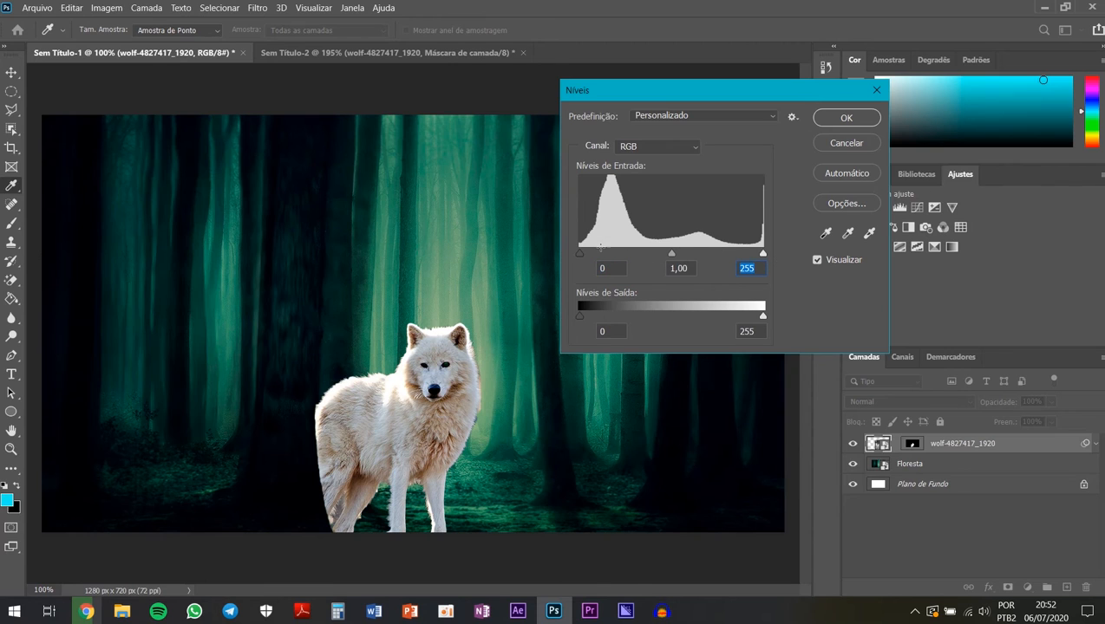
{"action": "mouse_move", "coordinate": [579, 253]}
{"action": "left_mouse_down"}
{"action": "mouse_move", "coordinate": [653, 265]}
{"action": "mouse_move", "coordinate": [577, 254]}
{"action": "left_mouse_up"}
{"action": "mouse_move", "coordinate": [762, 256]}
{"action": "left_mouse_down"}
{"action": "mouse_move", "coordinate": [708, 260]}
{"action": "mouse_move", "coordinate": [774, 273]}
{"action": "left_mouse_up"}
{"action": "left_click_drag", "start_coordinate": [579, 254], "coordinate": [603, 262]}
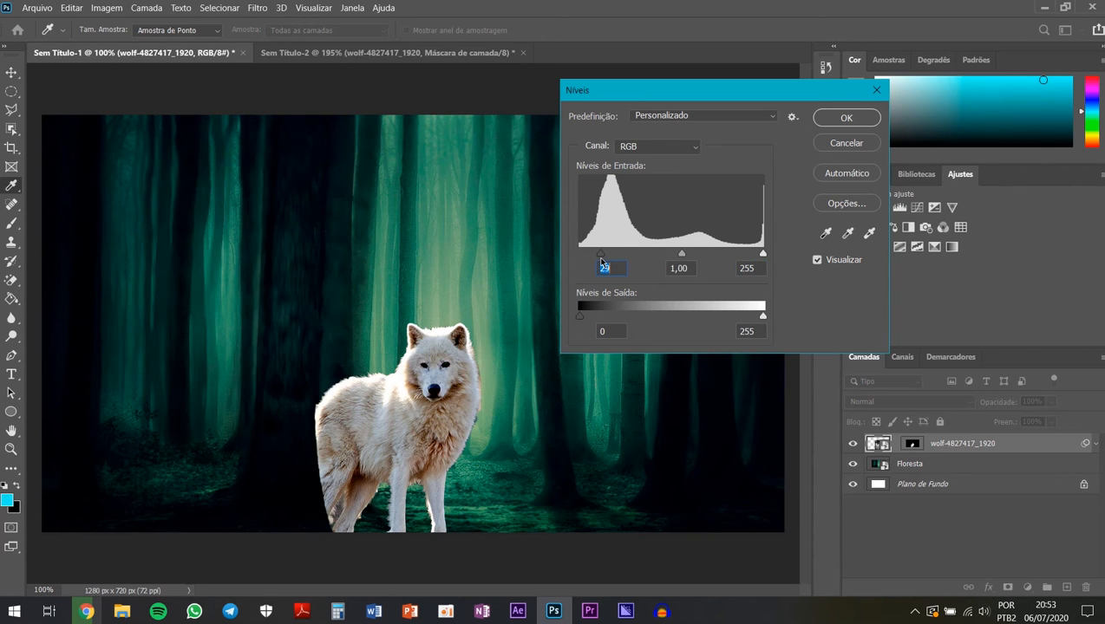
{"action": "left_click", "coordinate": [840, 123]}
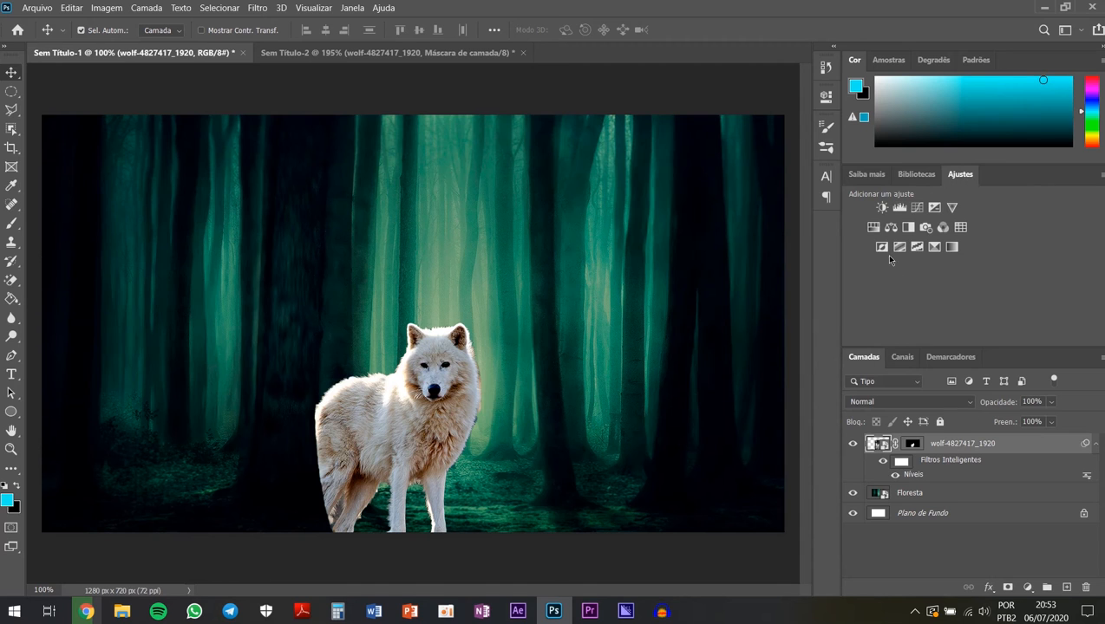
Step: Add a Brightness/Contrast adjustment layer above the wolf, set the brightness to -54 and fine-tune the contrast
{"action": "left_click", "coordinate": [881, 208]}
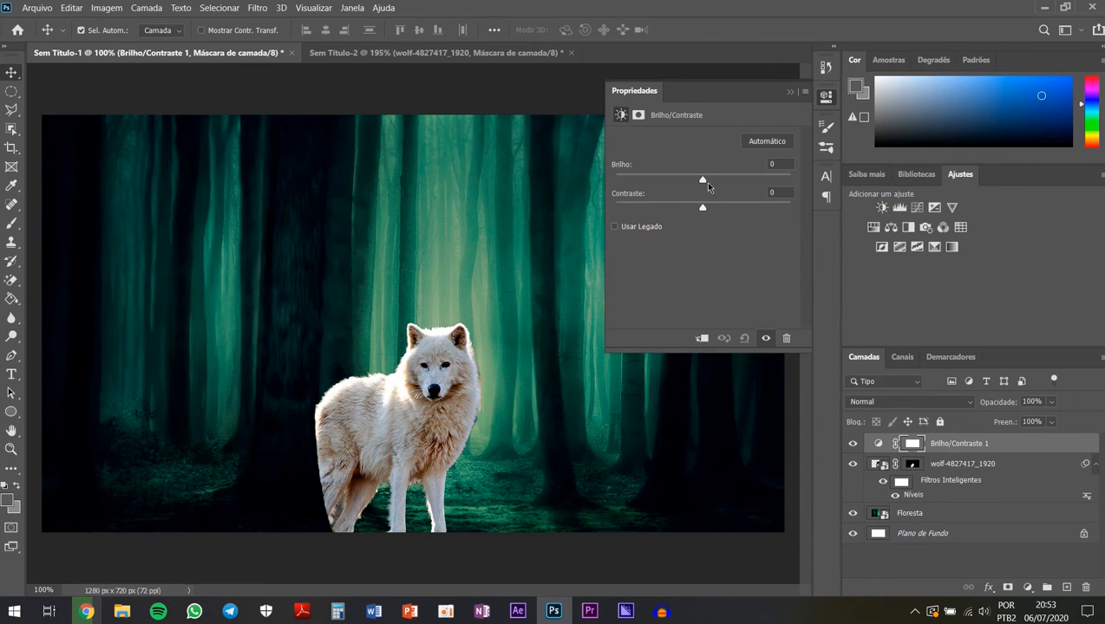
{"action": "left_click_drag", "start_coordinate": [703, 180], "coordinate": [672, 182]}
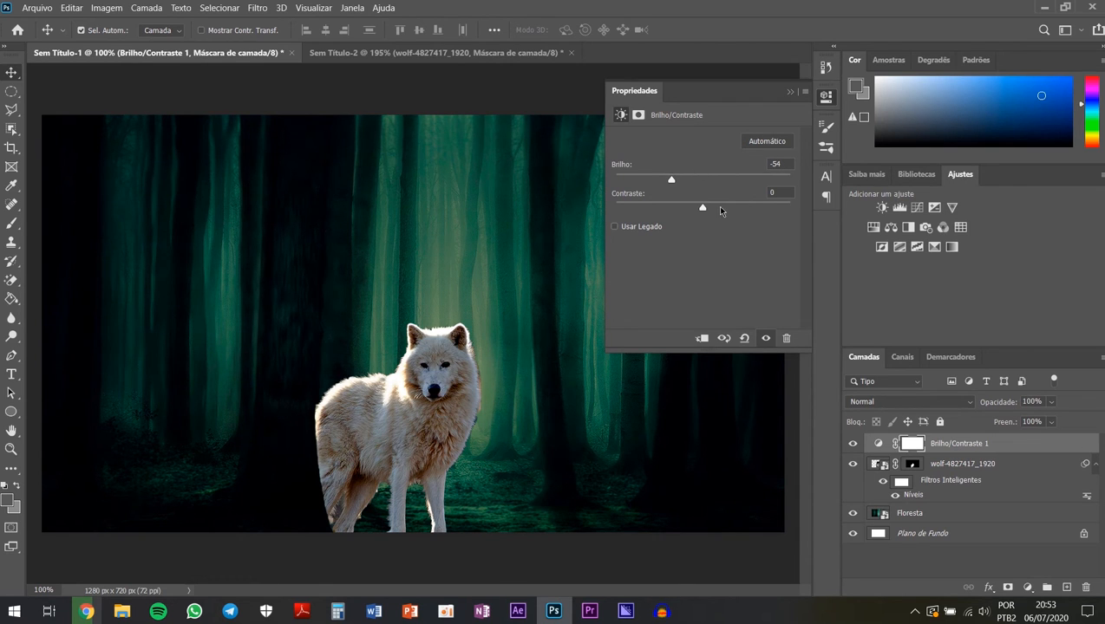
{"action": "left_click_drag", "start_coordinate": [677, 210], "coordinate": [699, 210]}
{"action": "left_click", "coordinate": [789, 92]}
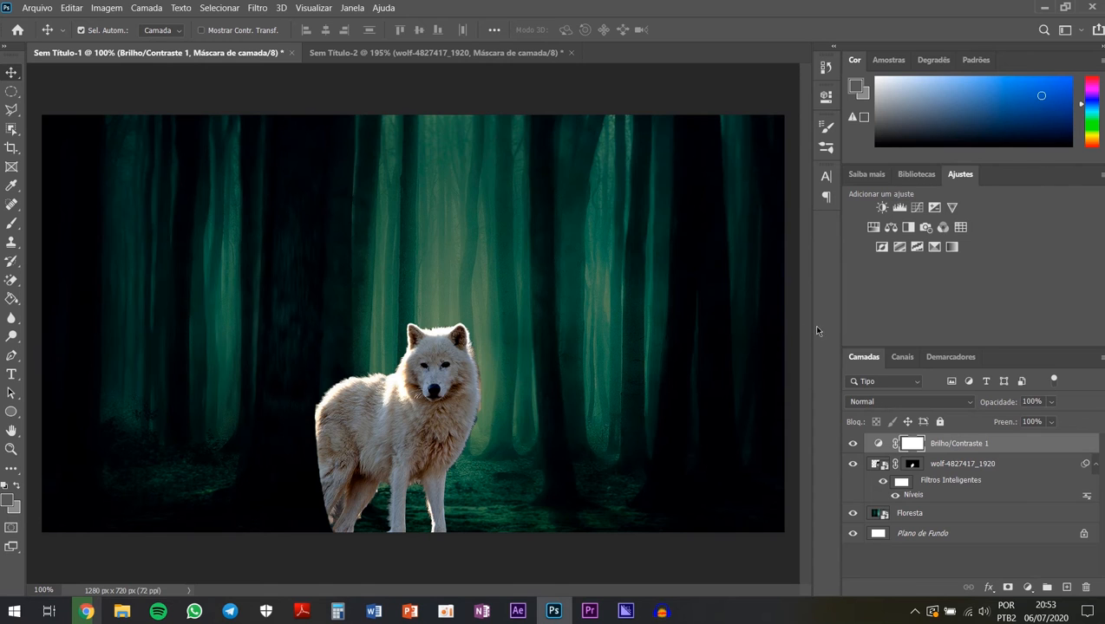
Step: Add an Inner Shadow layer style to the wolf layer with the distance set to 30000 px
{"action": "right_click", "coordinate": [975, 468]}
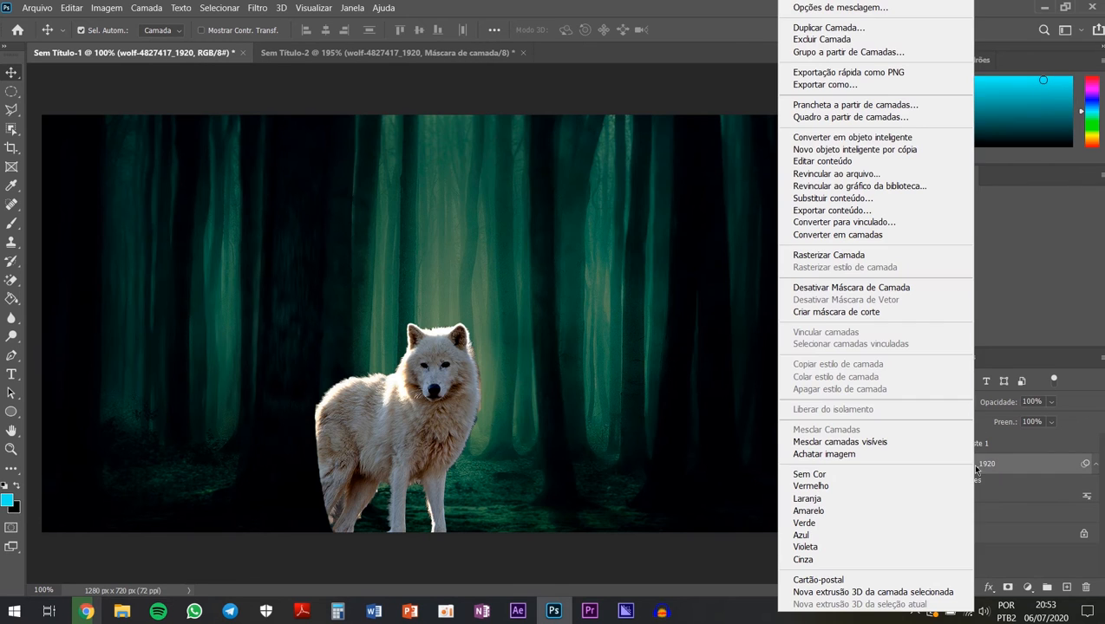
{"action": "left_click", "coordinate": [850, 8]}
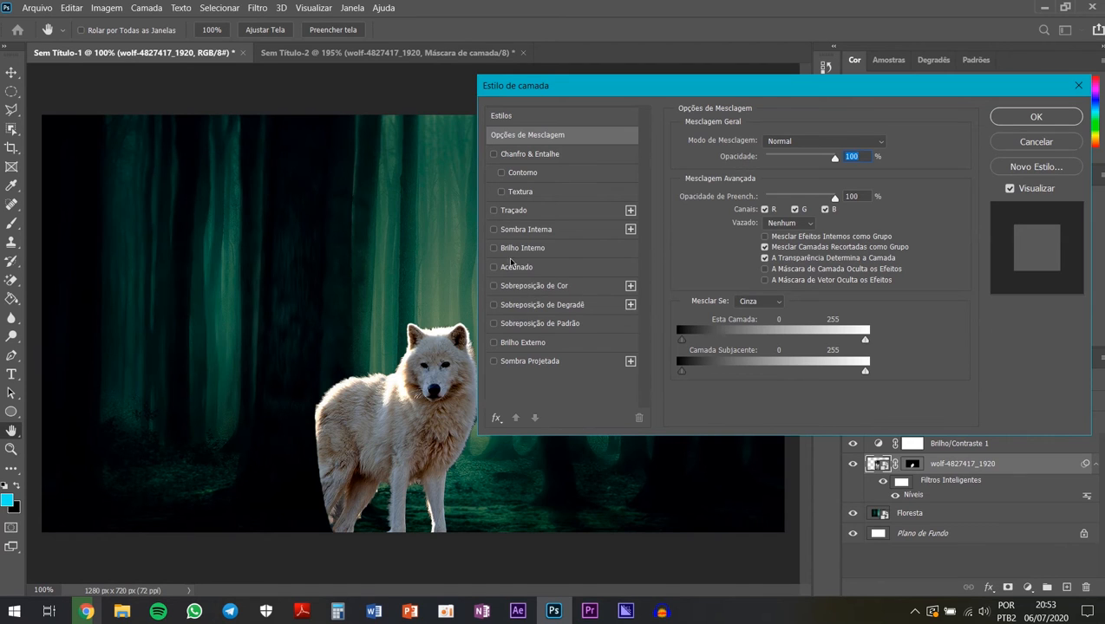
{"action": "left_click", "coordinate": [494, 249]}
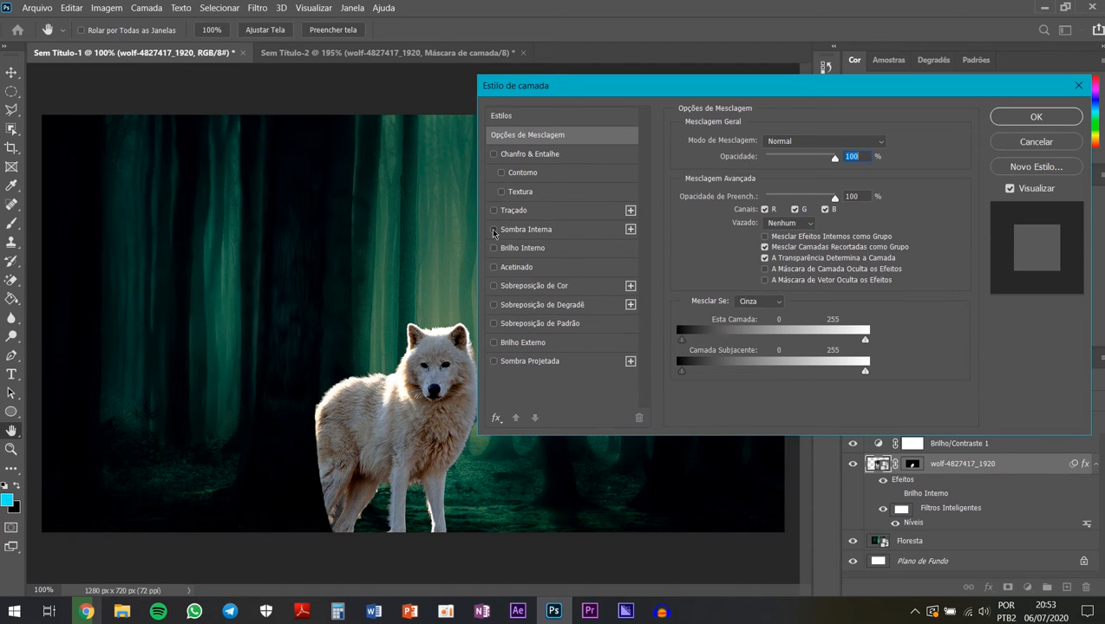
{"action": "left_click", "coordinate": [493, 231]}
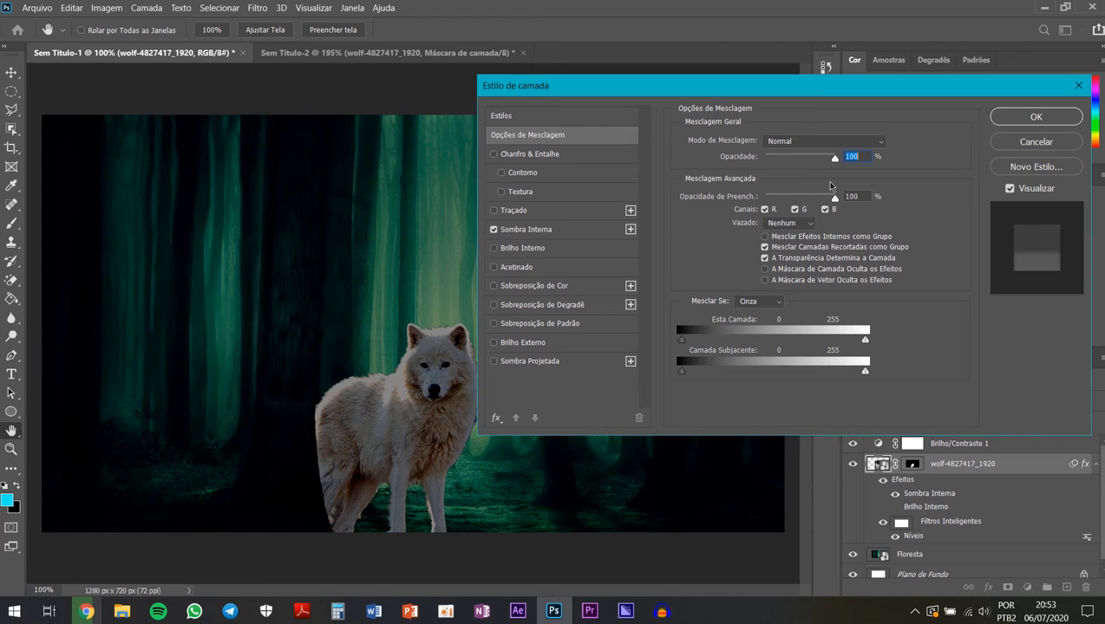
{"action": "left_click", "coordinate": [560, 230]}
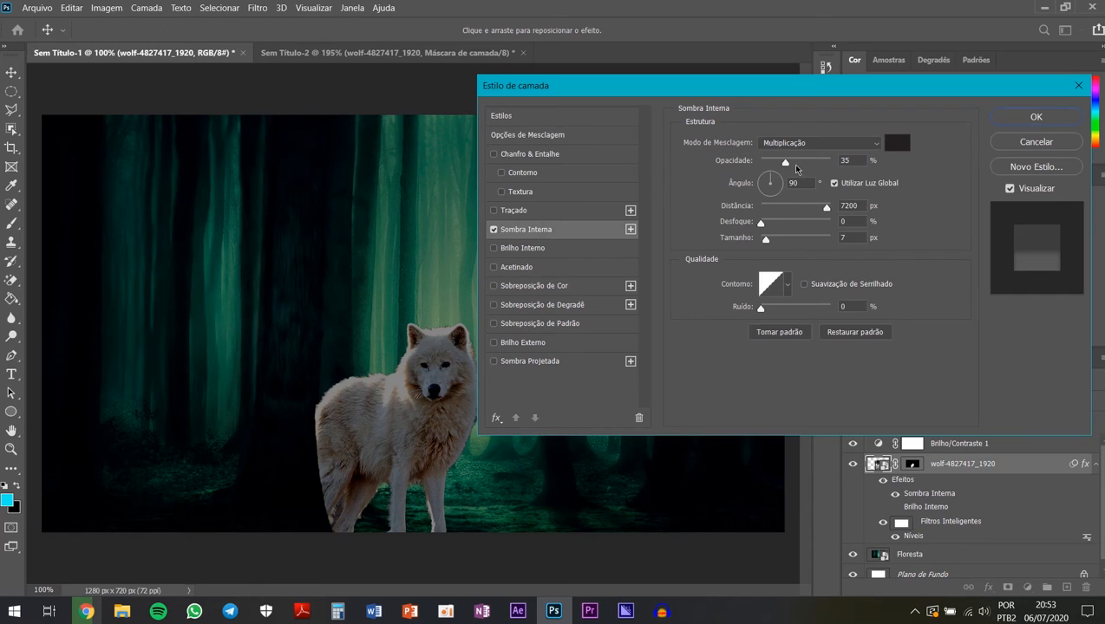
{"action": "mouse_move", "coordinate": [819, 212]}
{"action": "left_mouse_down"}
{"action": "mouse_move", "coordinate": [781, 210]}
{"action": "mouse_move", "coordinate": [835, 223]}
{"action": "left_mouse_up"}
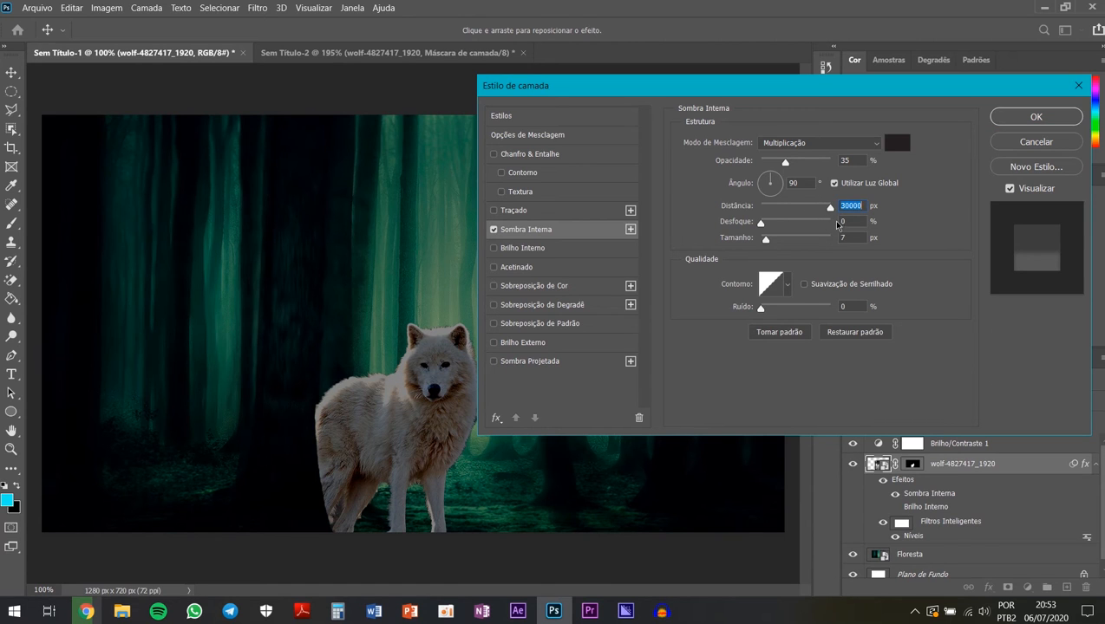
{"action": "left_click", "coordinate": [1029, 121]}
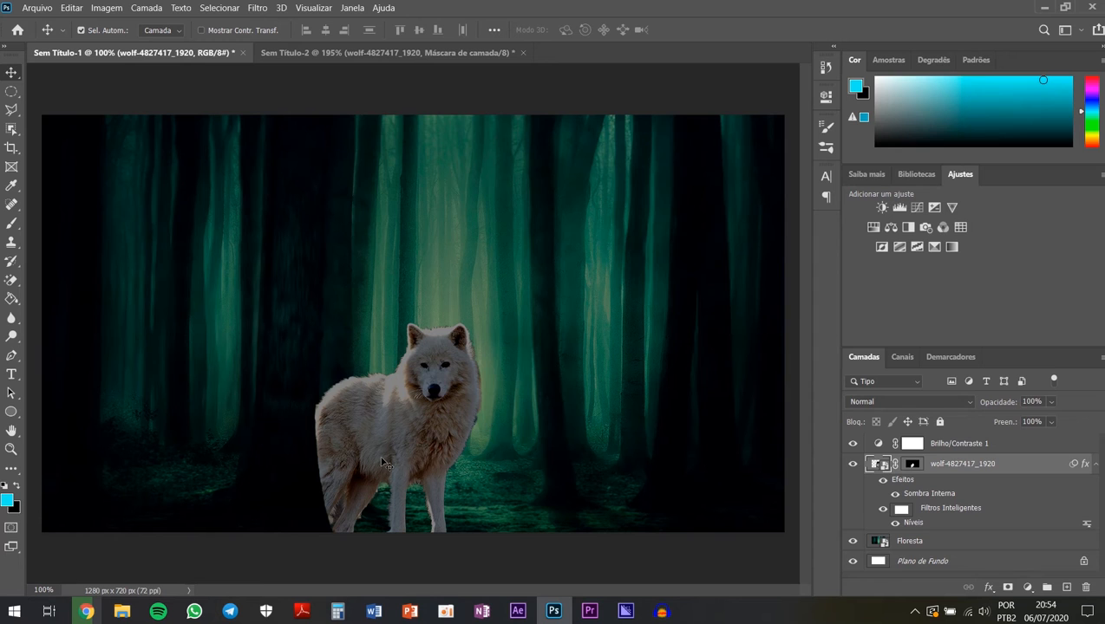
Step: Scale the wolf down proportionally to about 73% and stand it on the forest floor in front of the bright central trees
{"action": "left_click_drag", "start_coordinate": [383, 456], "coordinate": [405, 450]}
{"action": "left_click_drag", "start_coordinate": [415, 449], "coordinate": [404, 412]}
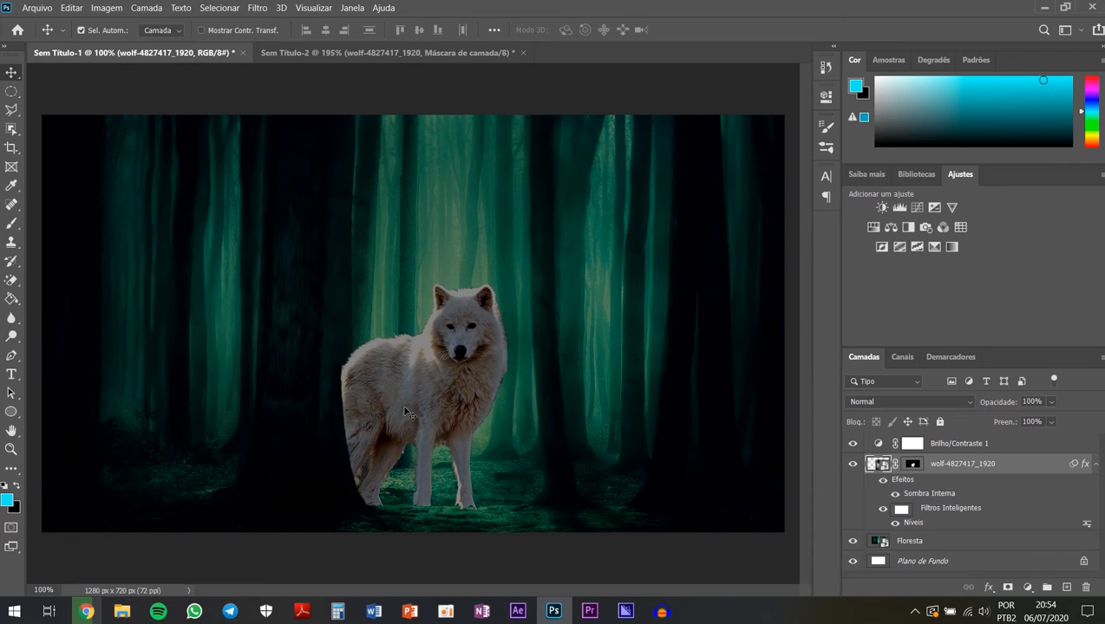
{"action": "key", "text": "ctrl+t"}
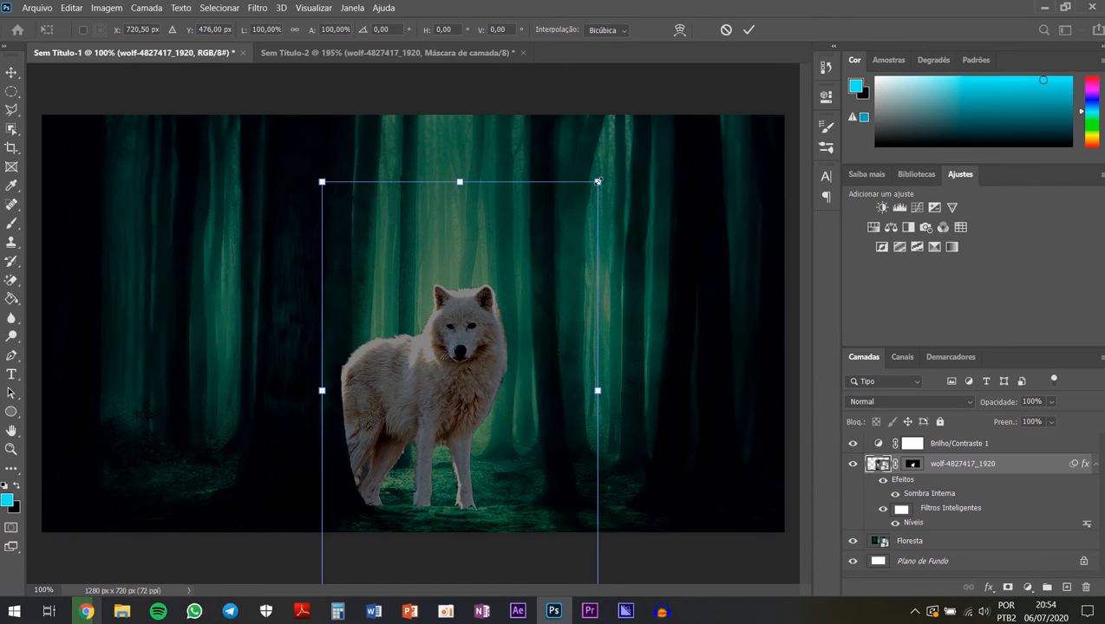
{"action": "left_click_drag", "start_coordinate": [598, 182], "coordinate": [580, 207]}
{"action": "mouse_move", "coordinate": [437, 385]}
{"action": "left_mouse_down"}
{"action": "mouse_move", "coordinate": [438, 426]}
{"action": "mouse_move", "coordinate": [443, 405]}
{"action": "left_mouse_up"}
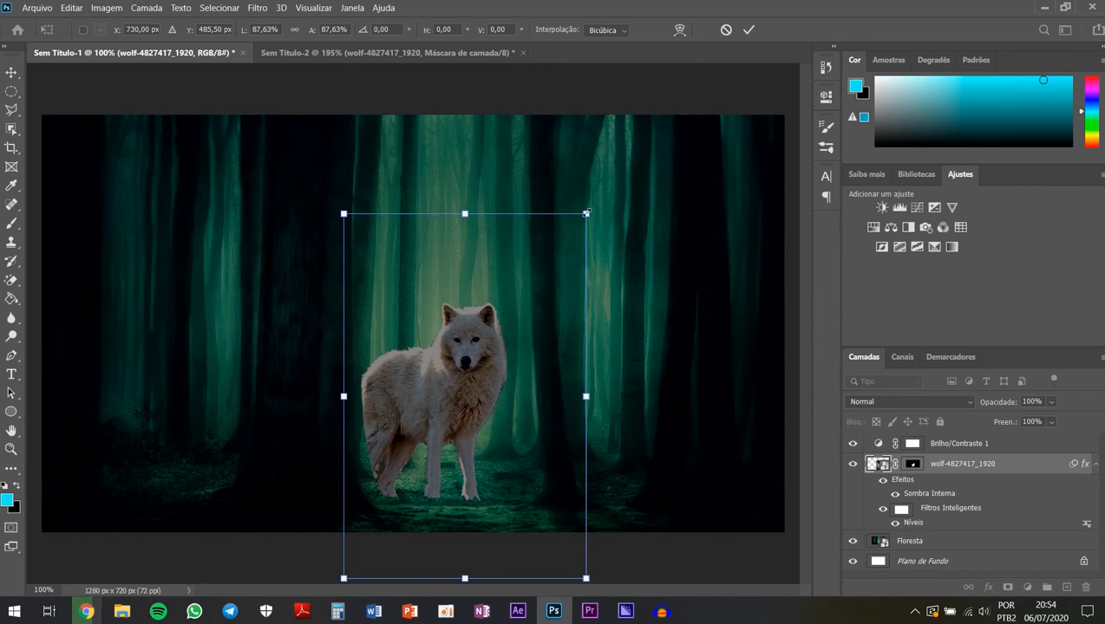
{"action": "left_click_drag", "start_coordinate": [587, 213], "coordinate": [565, 245]}
{"action": "left_click_drag", "start_coordinate": [457, 389], "coordinate": [421, 409]}
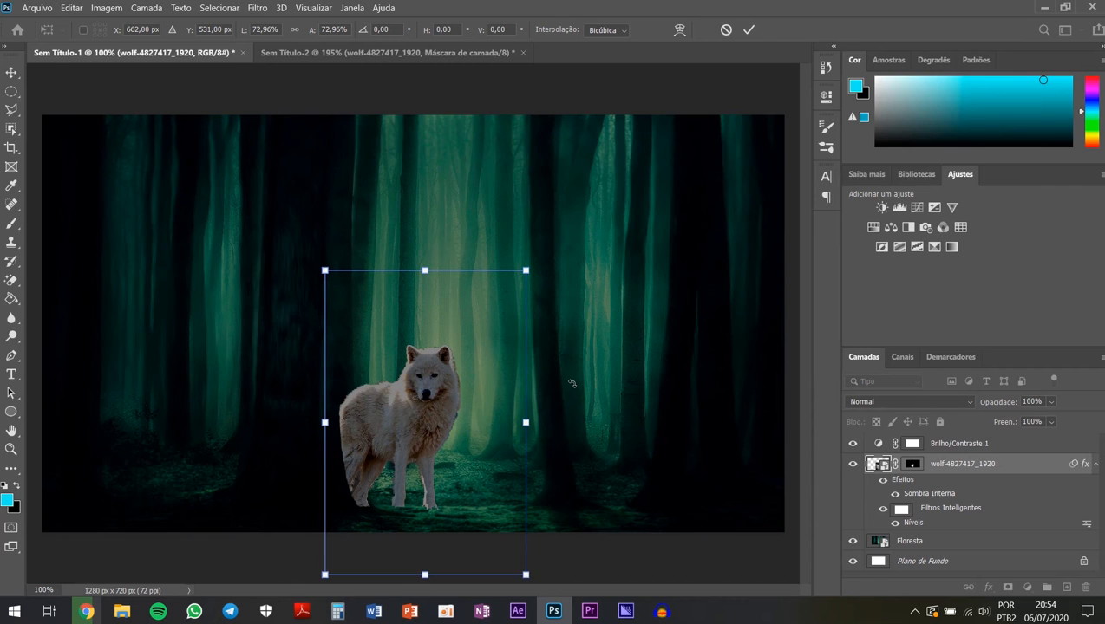
{"action": "key", "text": "Return"}
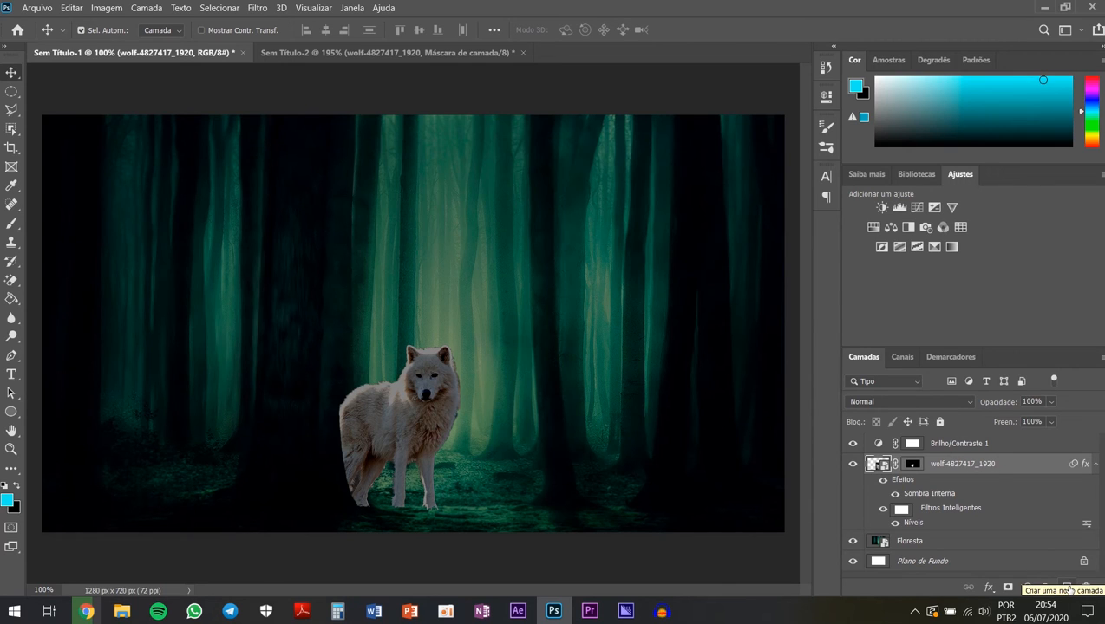
Step: Create an empty layer above the Brilho/Contraste 1 adjustment and choose the soft round brush for painting
{"action": "left_click", "coordinate": [995, 444]}
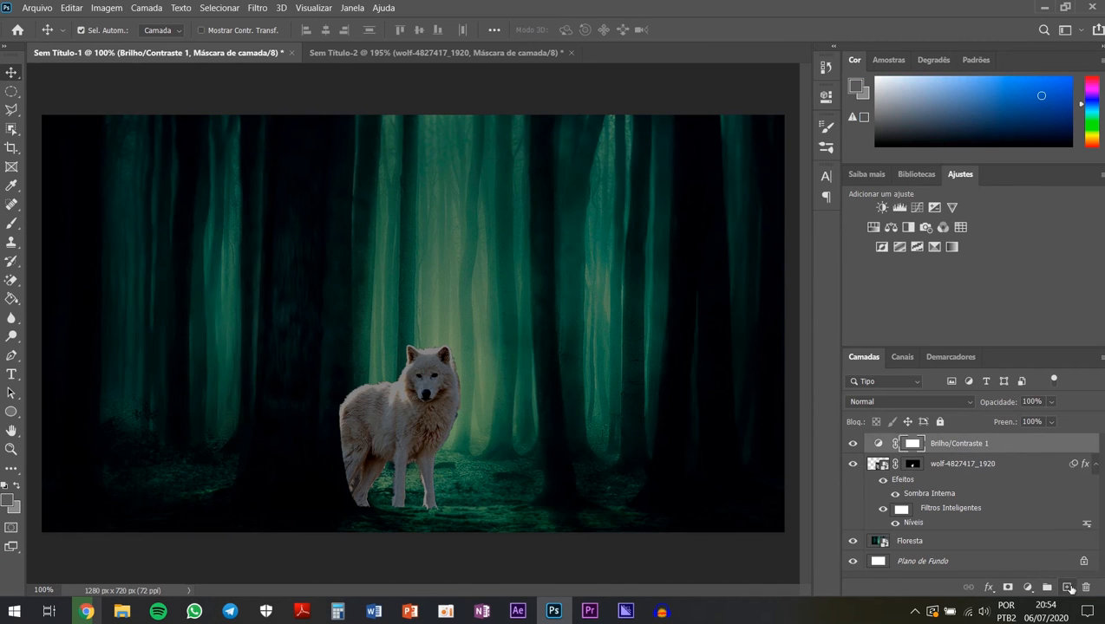
{"action": "left_click", "coordinate": [1065, 588]}
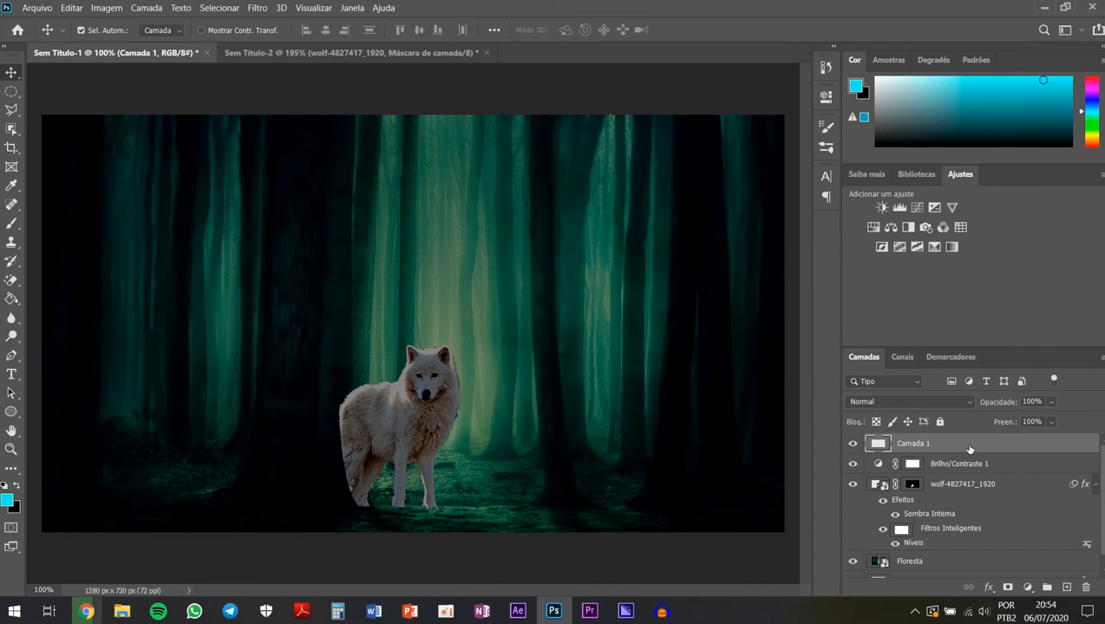
{"action": "left_click", "coordinate": [13, 226]}
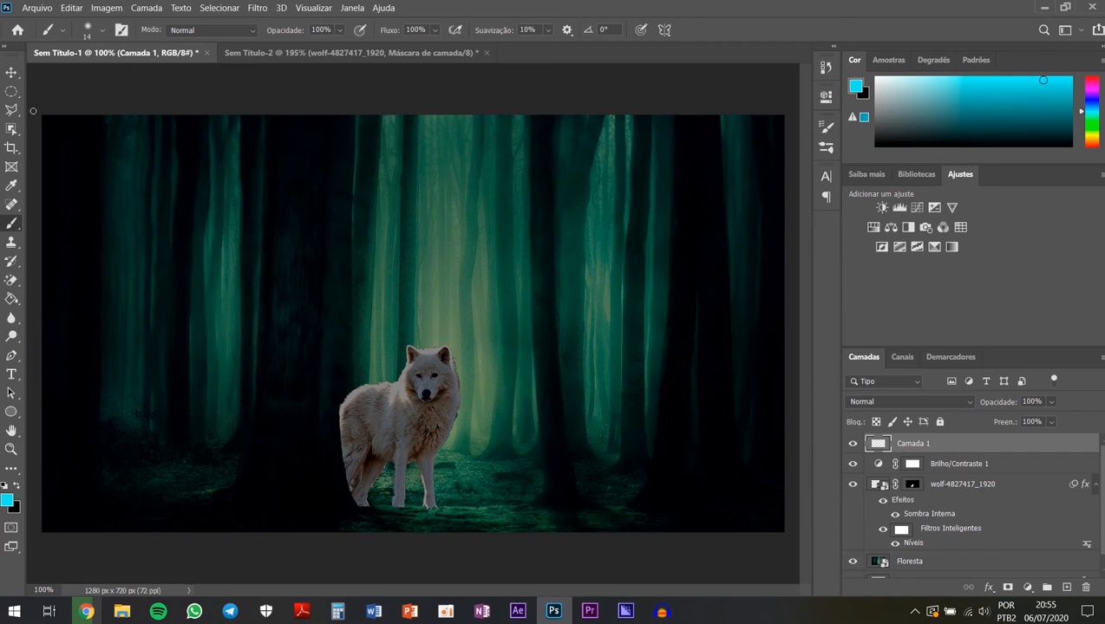
{"action": "left_click", "coordinate": [105, 32]}
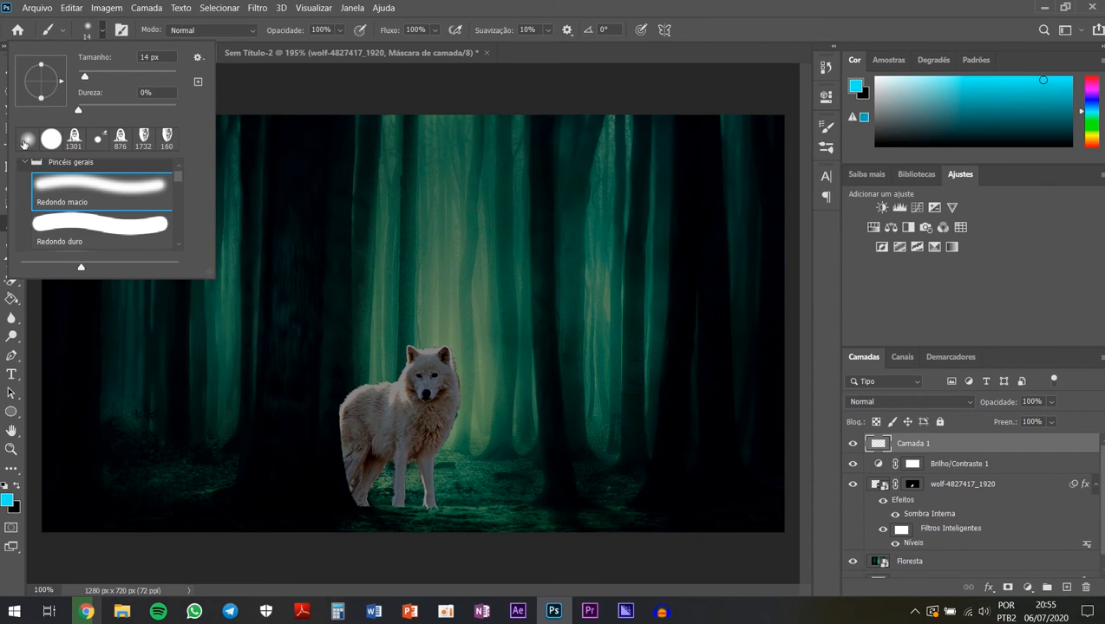
{"action": "left_click", "coordinate": [27, 140]}
{"action": "left_click", "coordinate": [731, 37]}
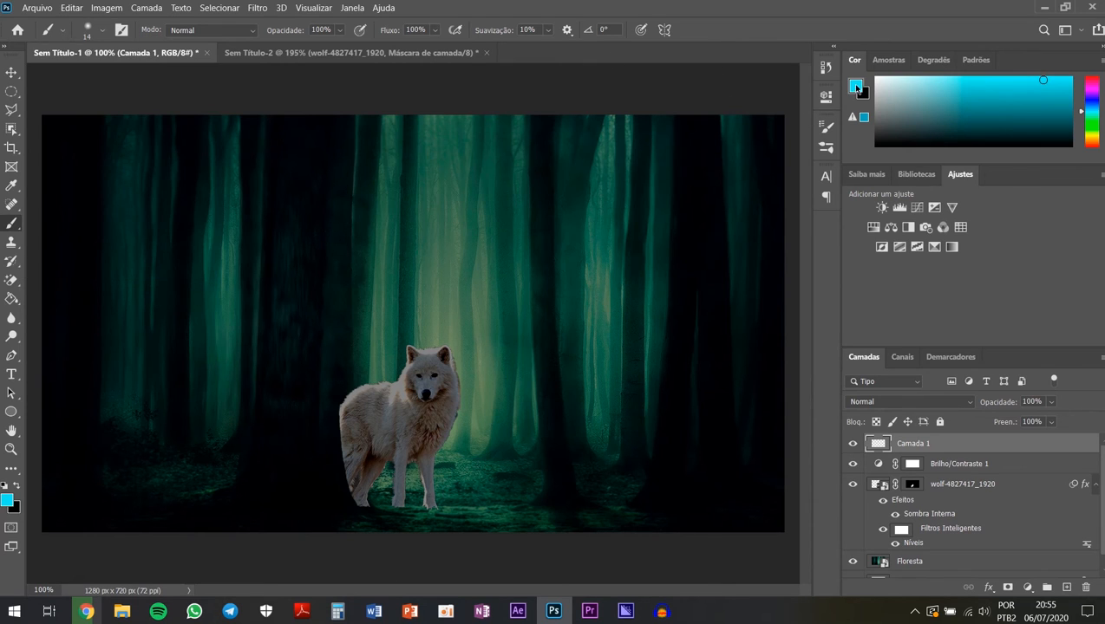
Step: Set the foreground color to a light violet-blue, #867ce6
{"action": "left_click", "coordinate": [7, 503]}
{"action": "left_click", "coordinate": [893, 298]}
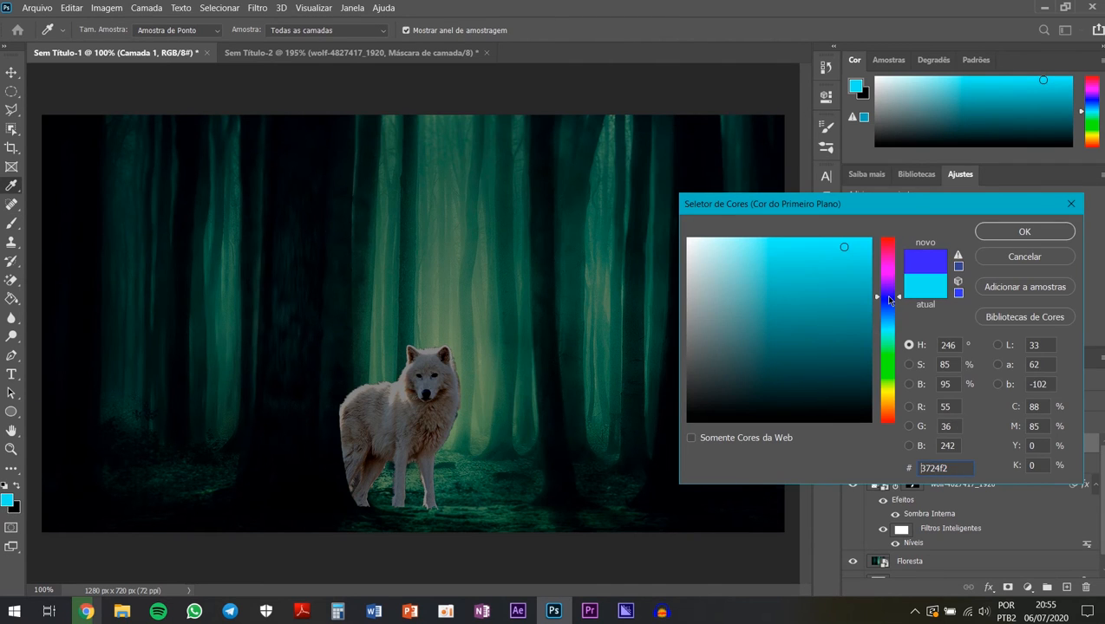
{"action": "left_click", "coordinate": [800, 304]}
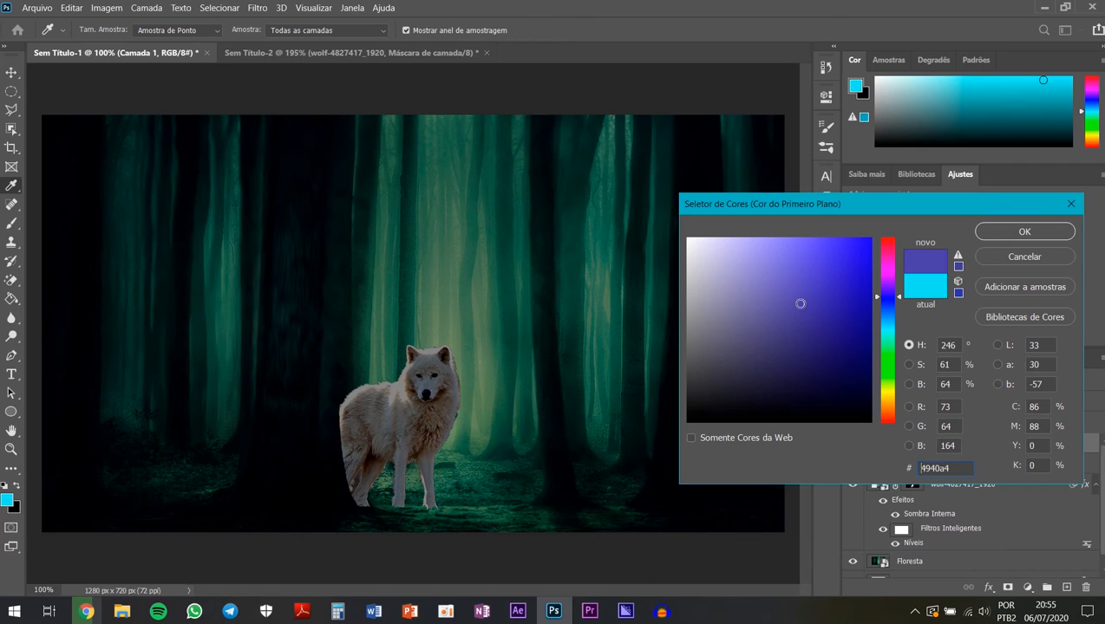
{"action": "left_click", "coordinate": [1025, 233]}
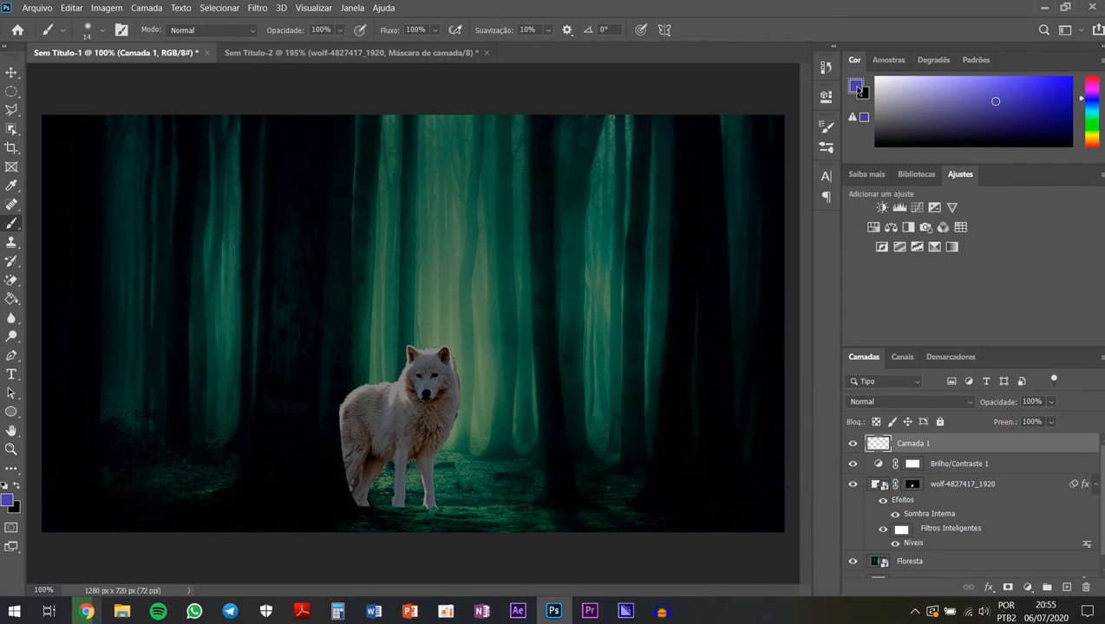
{"action": "left_click", "coordinate": [856, 87]}
{"action": "left_click", "coordinate": [777, 279]}
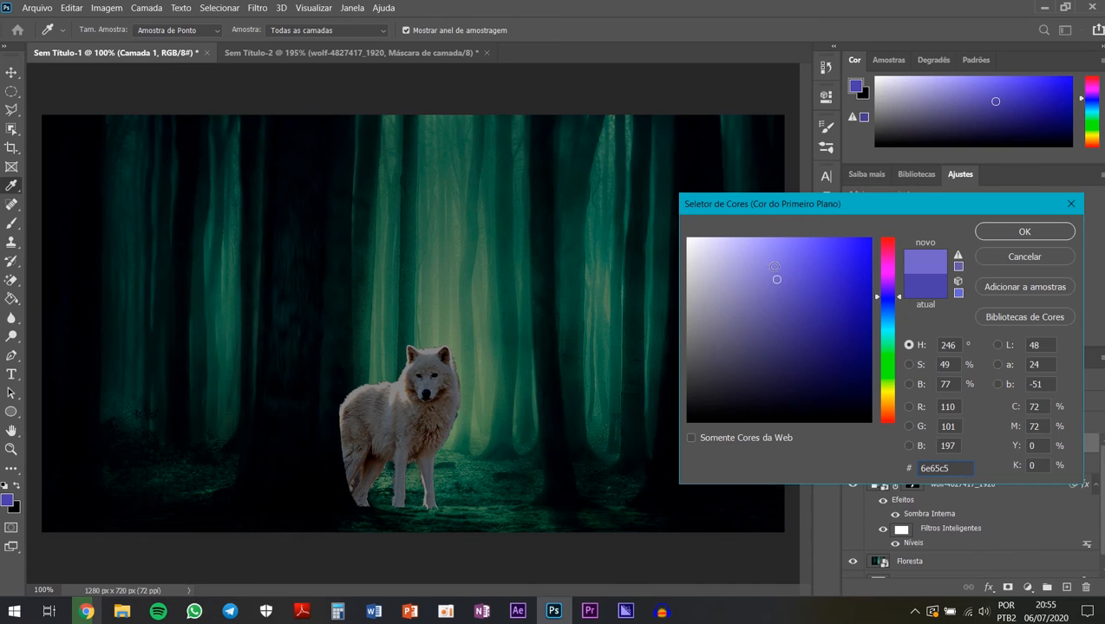
{"action": "left_click", "coordinate": [769, 264]}
{"action": "left_click", "coordinate": [781, 301]}
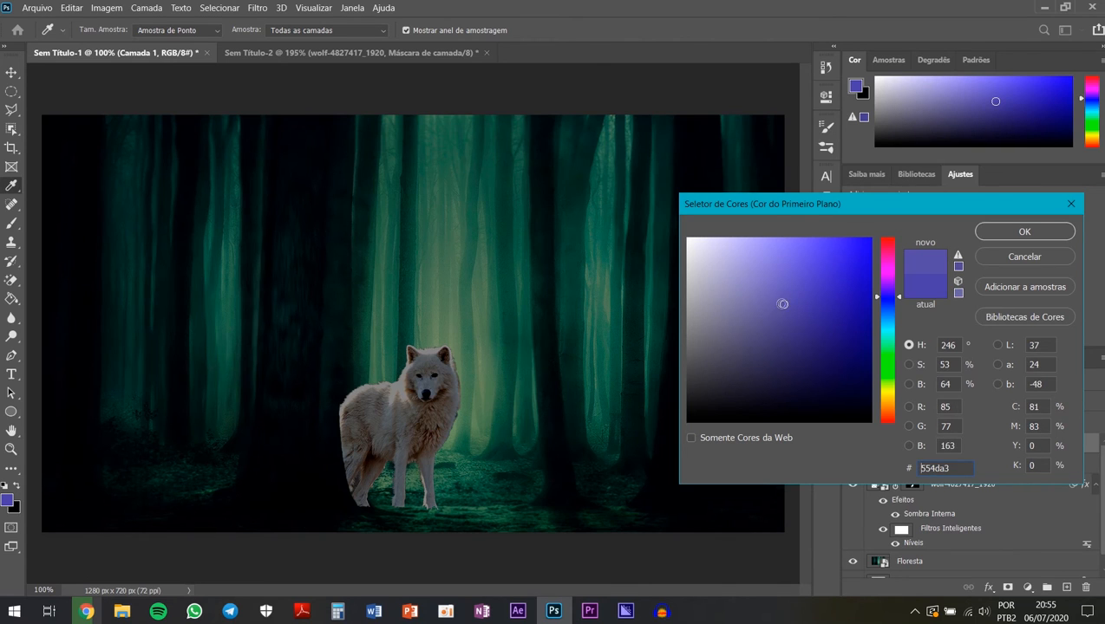
{"action": "left_click", "coordinate": [769, 299]}
{"action": "left_click", "coordinate": [775, 272]}
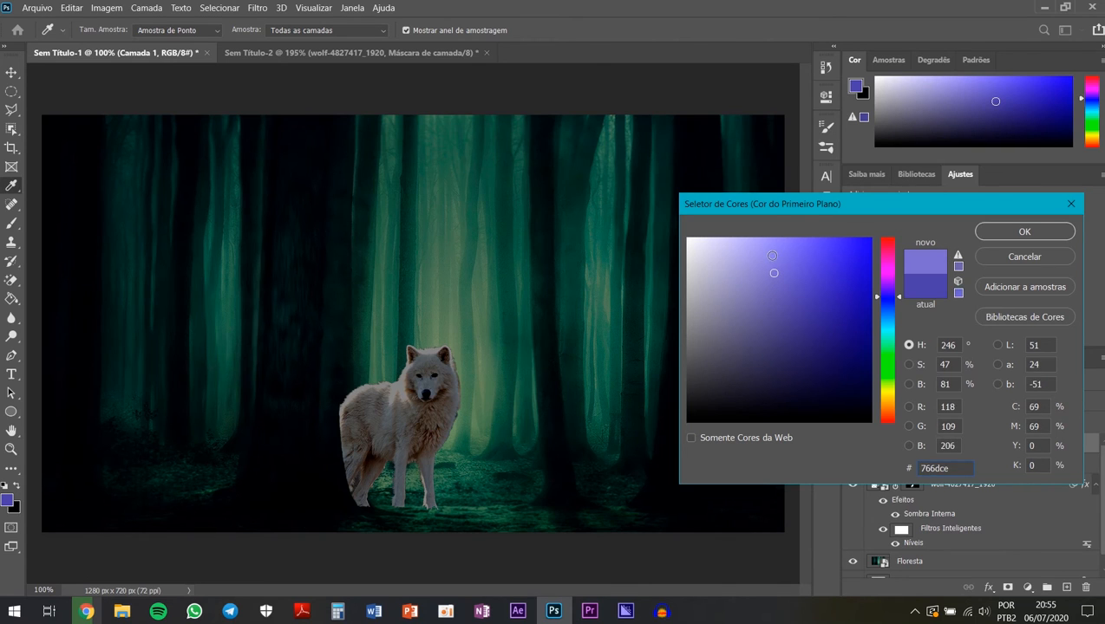
{"action": "left_click", "coordinate": [1010, 232]}
Step: Paint soft violet-blue spots over both of the wolf's eyes on Camada 1 with the Brush tool
{"action": "key", "text": "b"}
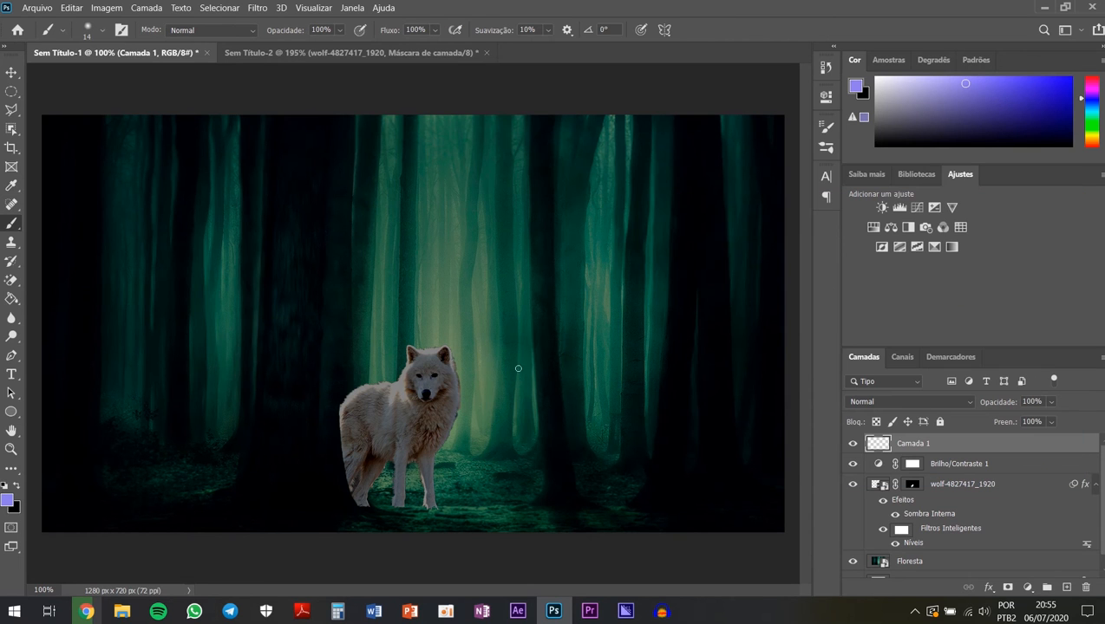
{"action": "scroll", "coordinate": [440, 378], "scroll_direction": "up", "scroll_amount": 6}
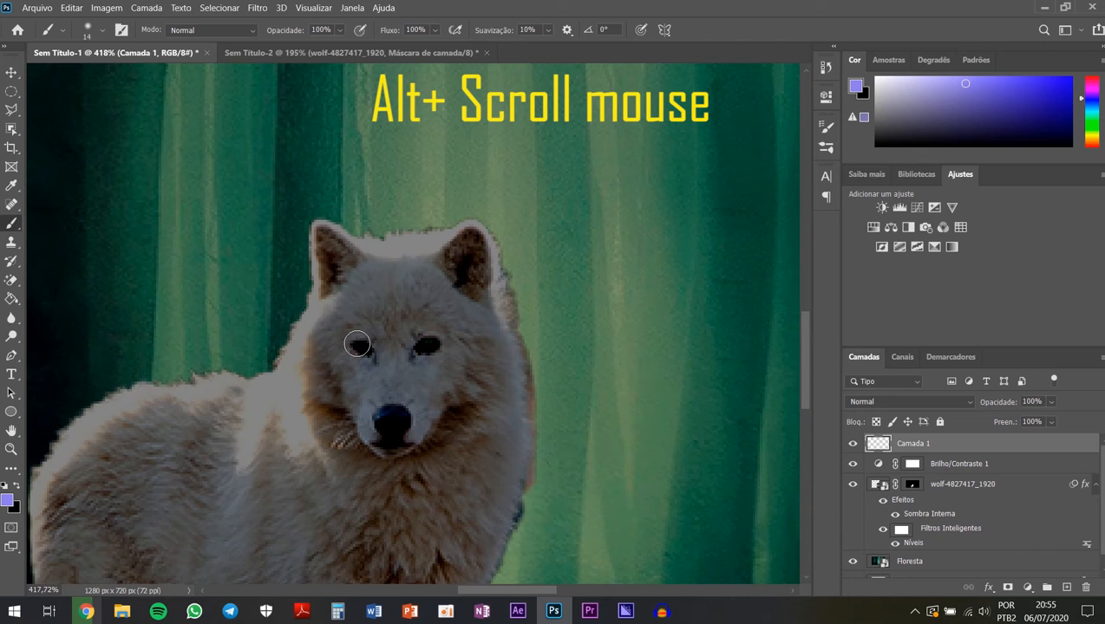
{"action": "left_click", "coordinate": [357, 345]}
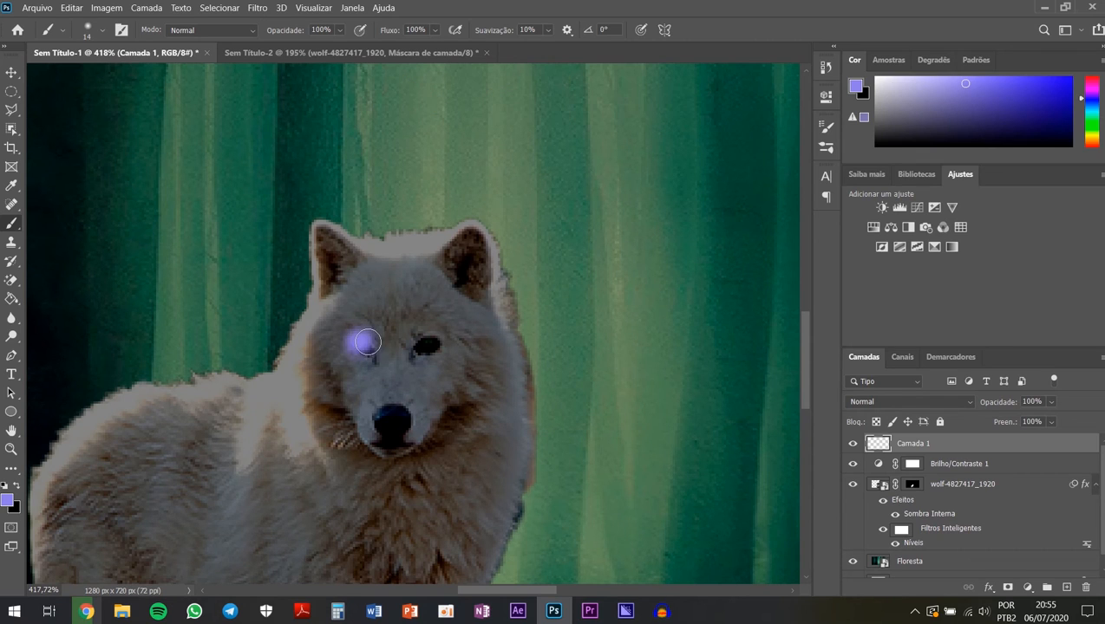
{"action": "mouse_move", "coordinate": [373, 342]}
{"action": "left_mouse_down"}
{"action": "mouse_move", "coordinate": [371, 356]}
{"action": "mouse_move", "coordinate": [344, 347]}
{"action": "mouse_move", "coordinate": [353, 333]}
{"action": "mouse_move", "coordinate": [376, 334]}
{"action": "mouse_move", "coordinate": [378, 347]}
{"action": "mouse_move", "coordinate": [420, 328]}
{"action": "mouse_move", "coordinate": [440, 332]}
{"action": "mouse_move", "coordinate": [440, 350]}
{"action": "mouse_move", "coordinate": [401, 355]}
{"action": "mouse_move", "coordinate": [407, 345]}
{"action": "mouse_move", "coordinate": [433, 348]}
{"action": "mouse_move", "coordinate": [423, 347]}
{"action": "left_mouse_up"}
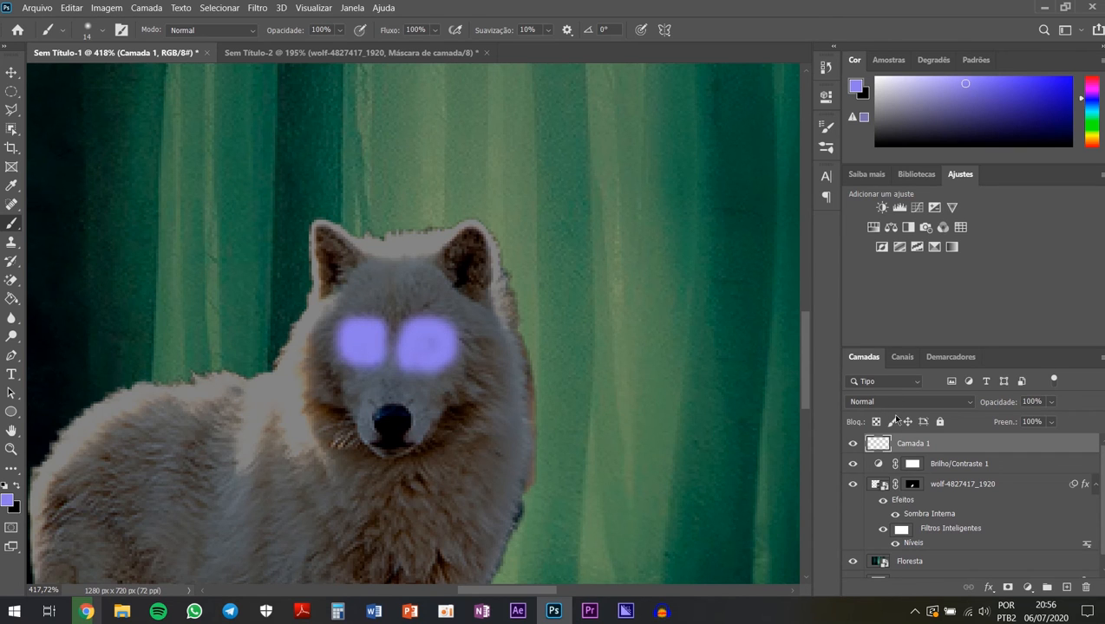
Step: Set the blend mode of the painted eye layer, Camada 1, to Overlay (Sobrepor)
{"action": "right_click", "coordinate": [941, 447]}
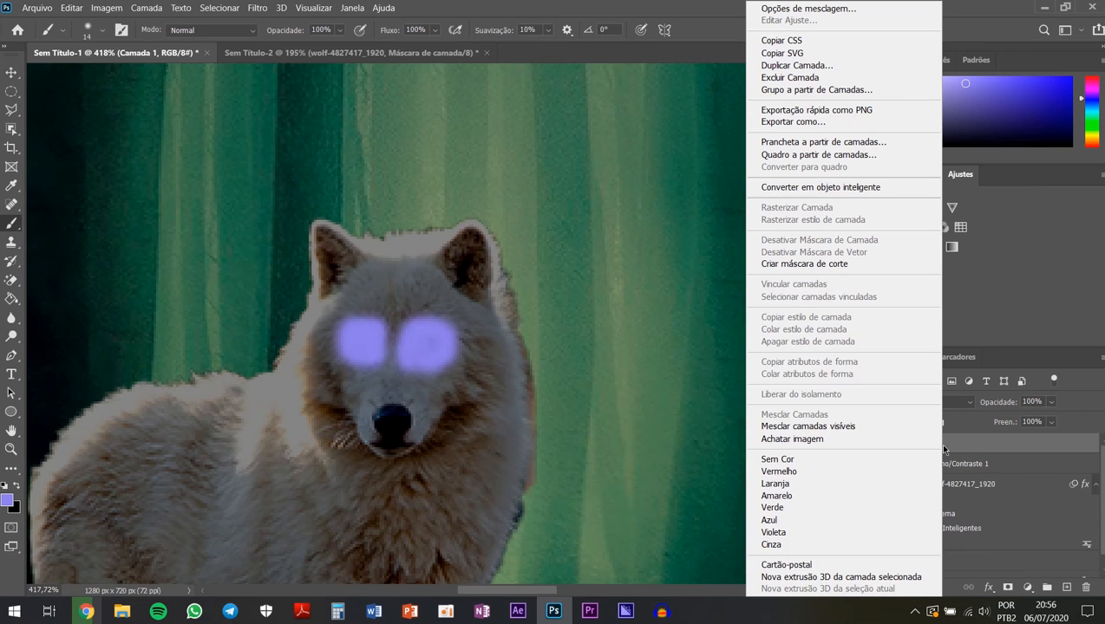
{"action": "left_click", "coordinate": [1036, 358]}
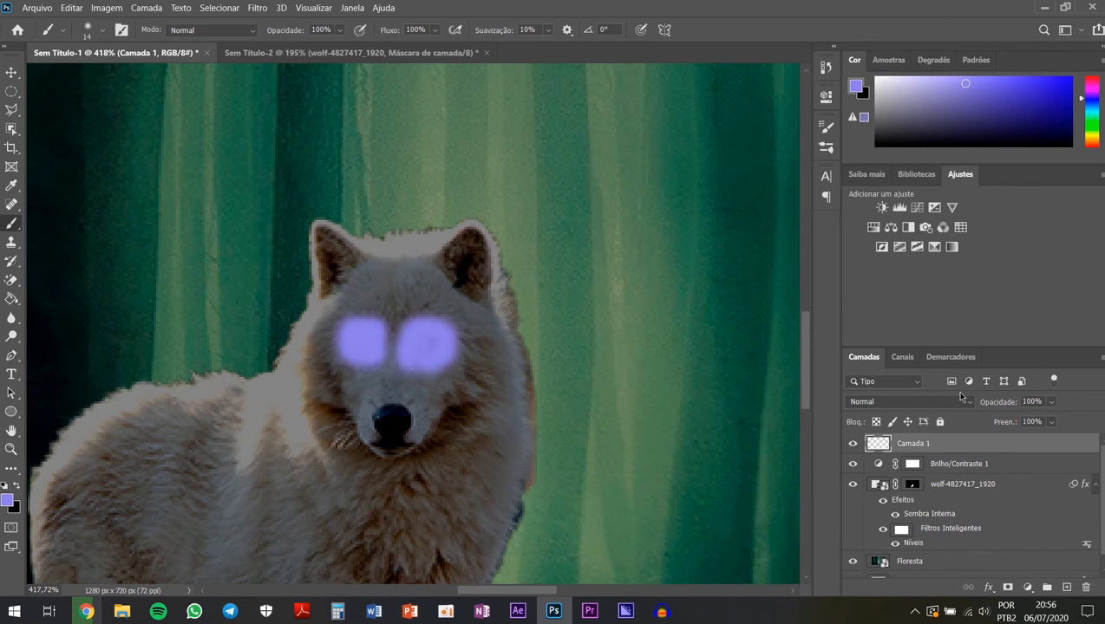
{"action": "left_click", "coordinate": [919, 404]}
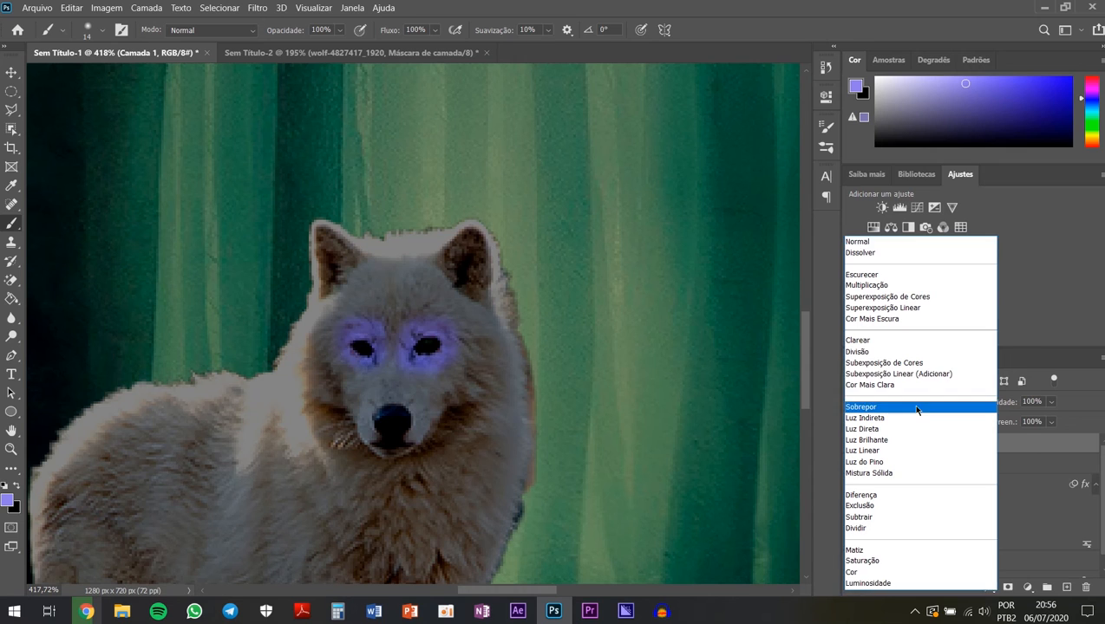
{"action": "left_click", "coordinate": [916, 409]}
Step: Duplicate Camada 1 and set the copy's blend mode to Linear Dodge (Subexposição Linear (Adicionar))
{"action": "right_click", "coordinate": [992, 447]}
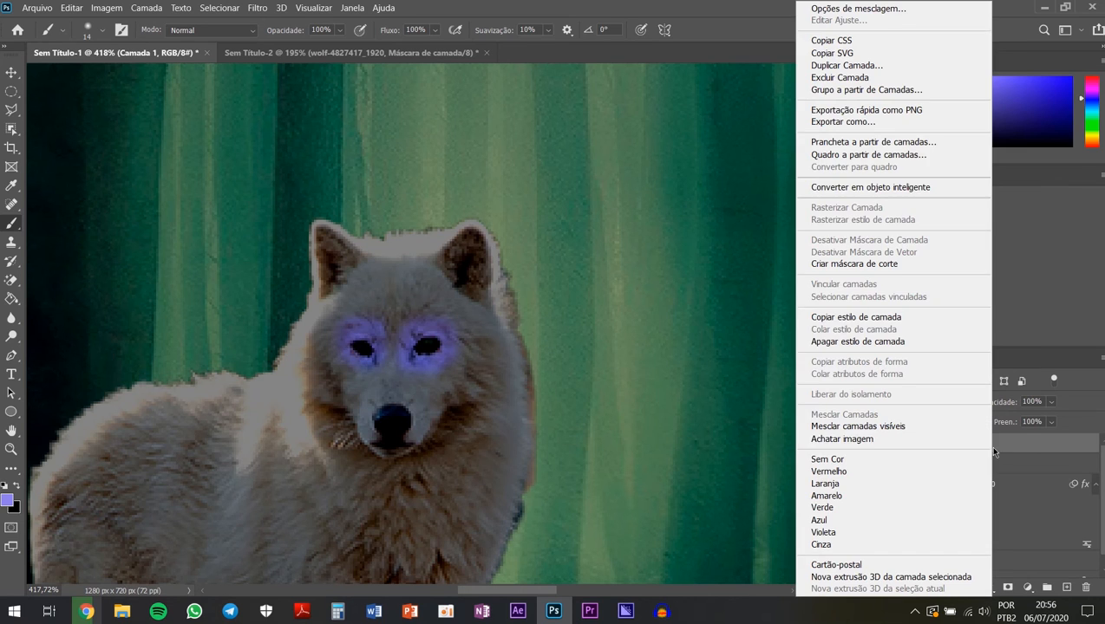
{"action": "left_click", "coordinate": [854, 66]}
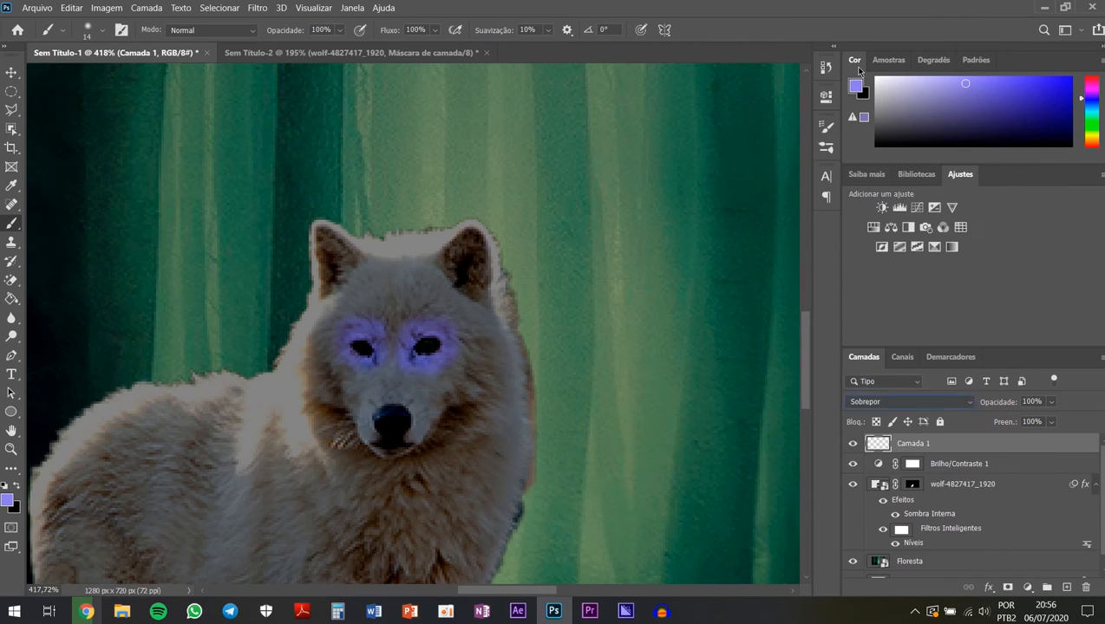
{"action": "left_click", "coordinate": [680, 163]}
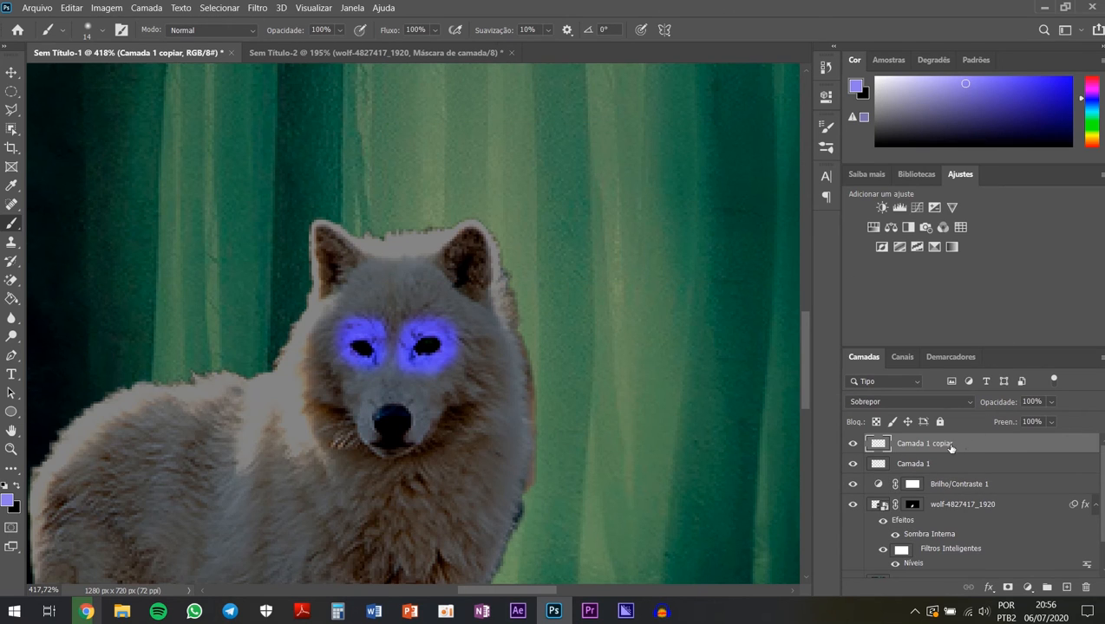
{"action": "left_click", "coordinate": [904, 402]}
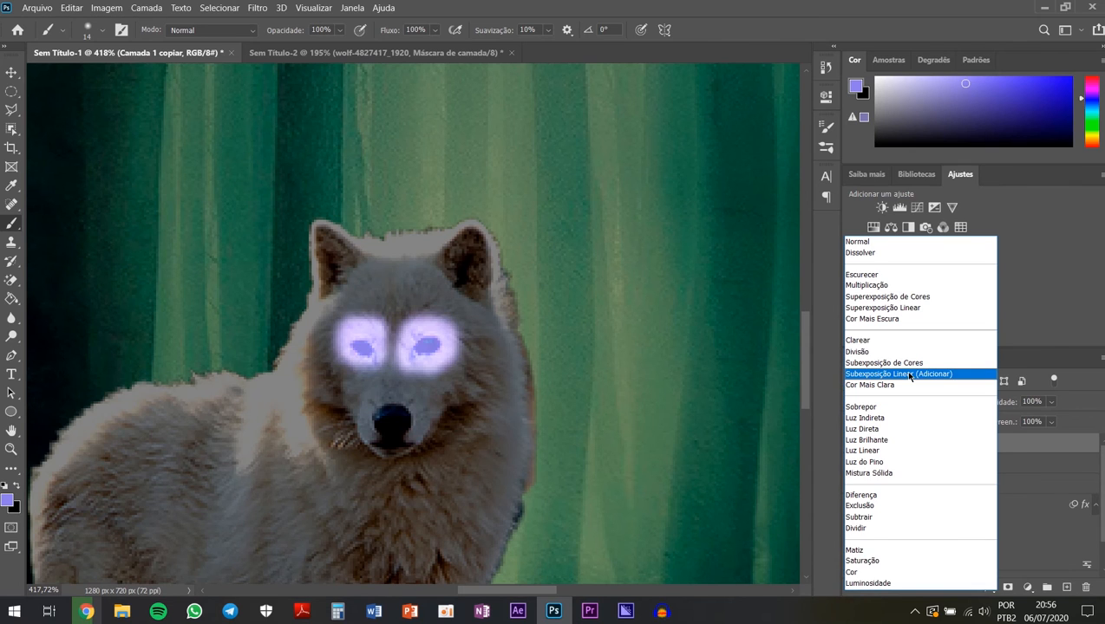
{"action": "left_click", "coordinate": [909, 373]}
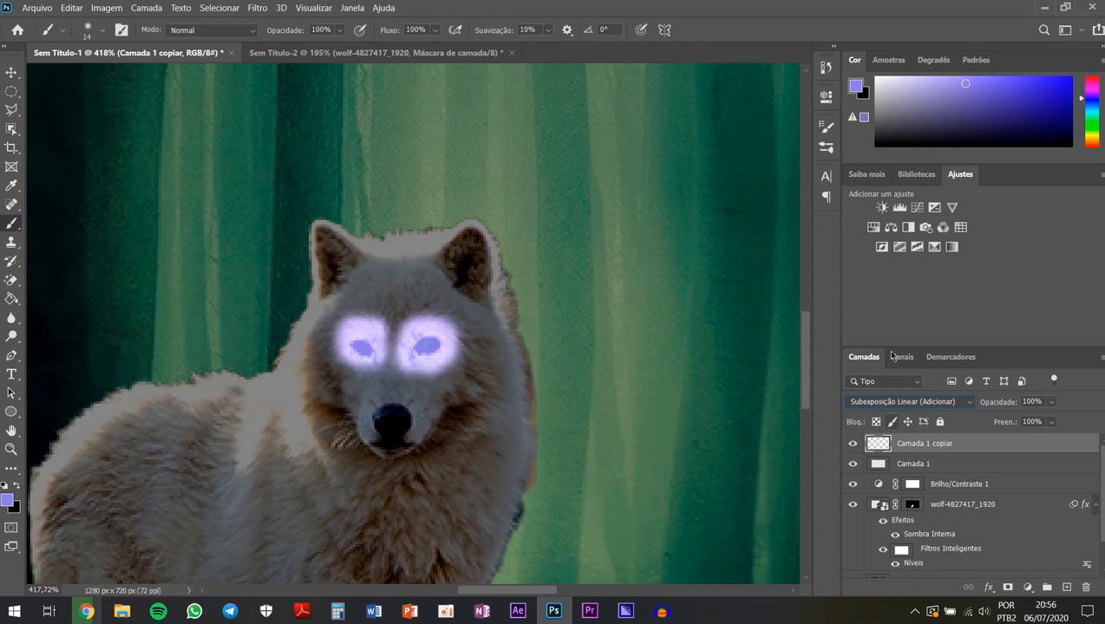
Step: Change the foreground color to a bright cyan and reduce the soft brush size to 8 px
{"action": "left_click", "coordinate": [9, 501]}
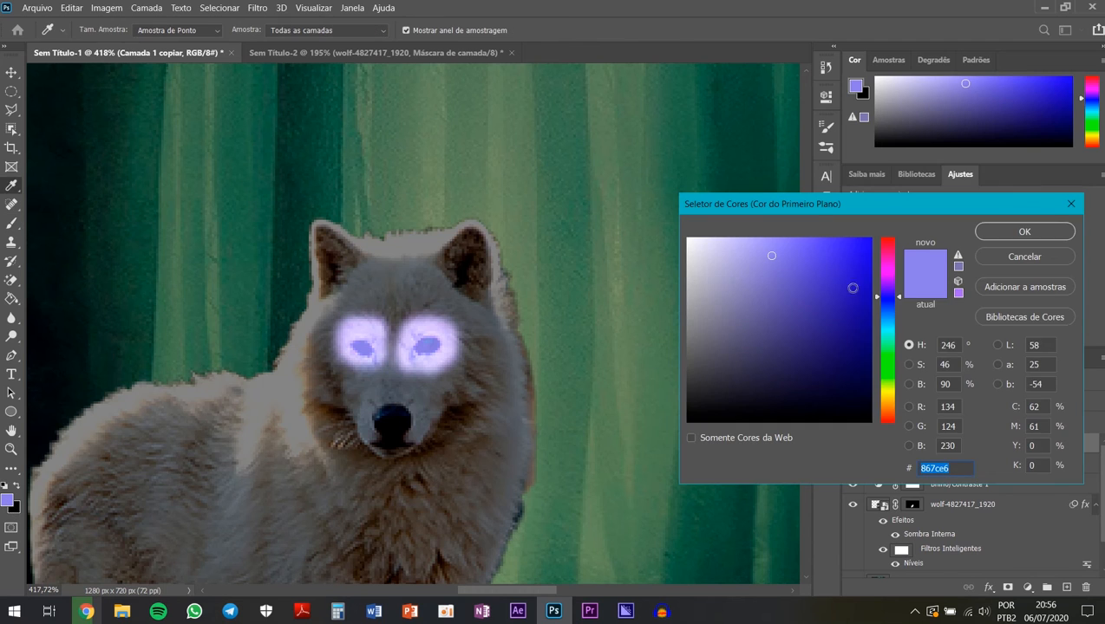
{"action": "left_click", "coordinate": [888, 332]}
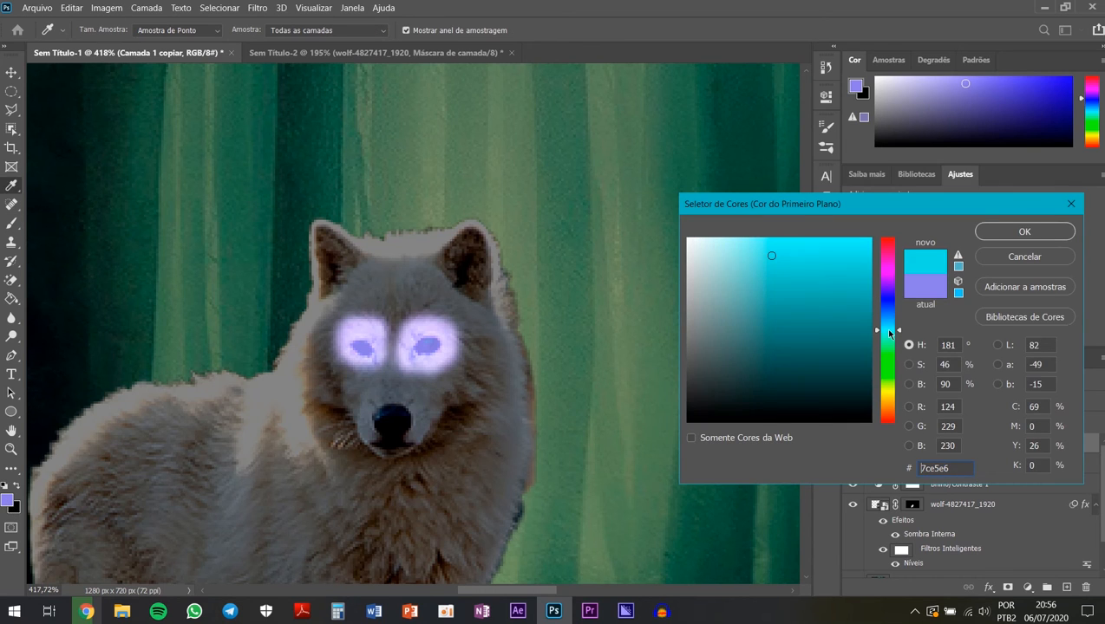
{"action": "left_click", "coordinate": [785, 242]}
{"action": "left_click", "coordinate": [997, 242]}
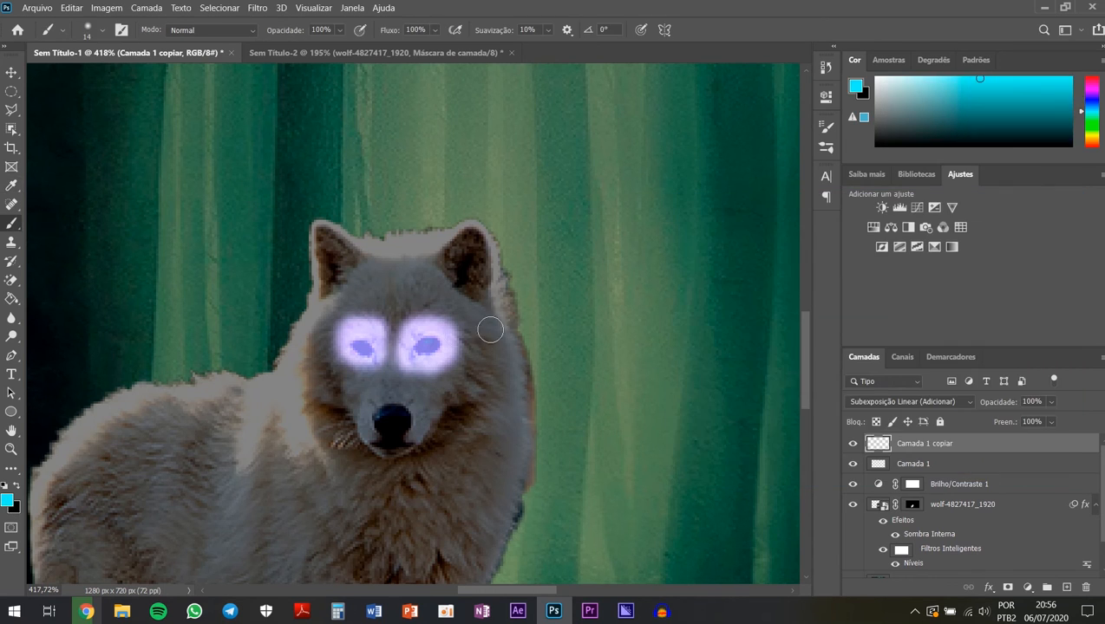
{"action": "left_click", "coordinate": [102, 32]}
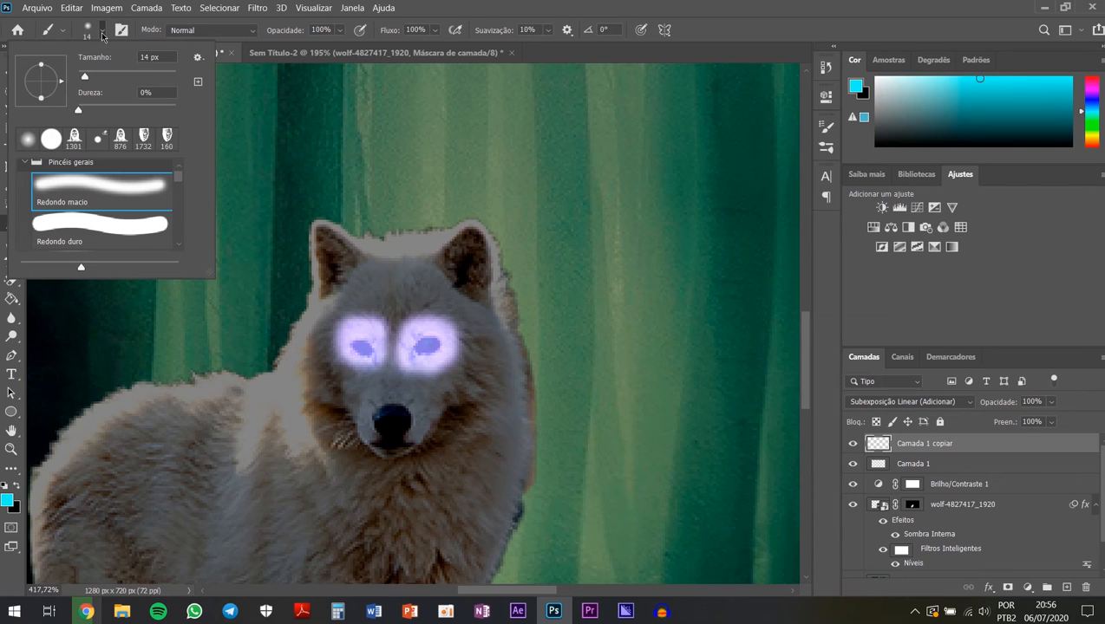
{"action": "left_click_drag", "start_coordinate": [85, 78], "coordinate": [81, 79]}
{"action": "key", "text": "Return"}
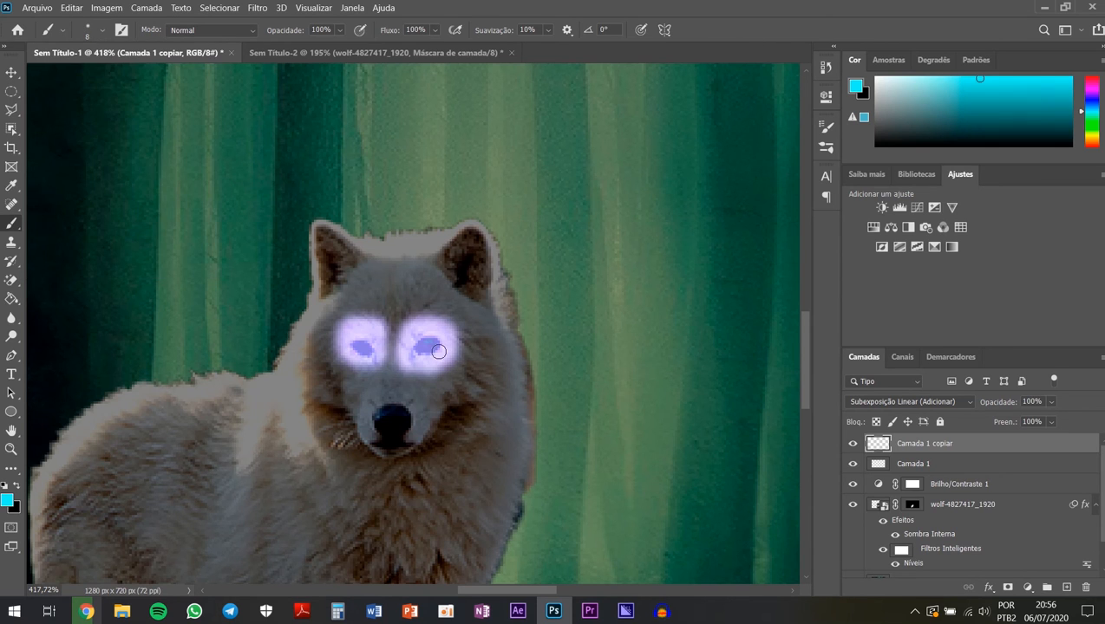
Step: Paint bright cyan pupils over both of the wolf's eyes on the Camada 1 copiar layer with the 8 px soft brush
{"action": "scroll", "coordinate": [439, 351], "scroll_direction": "up", "scroll_amount": 3}
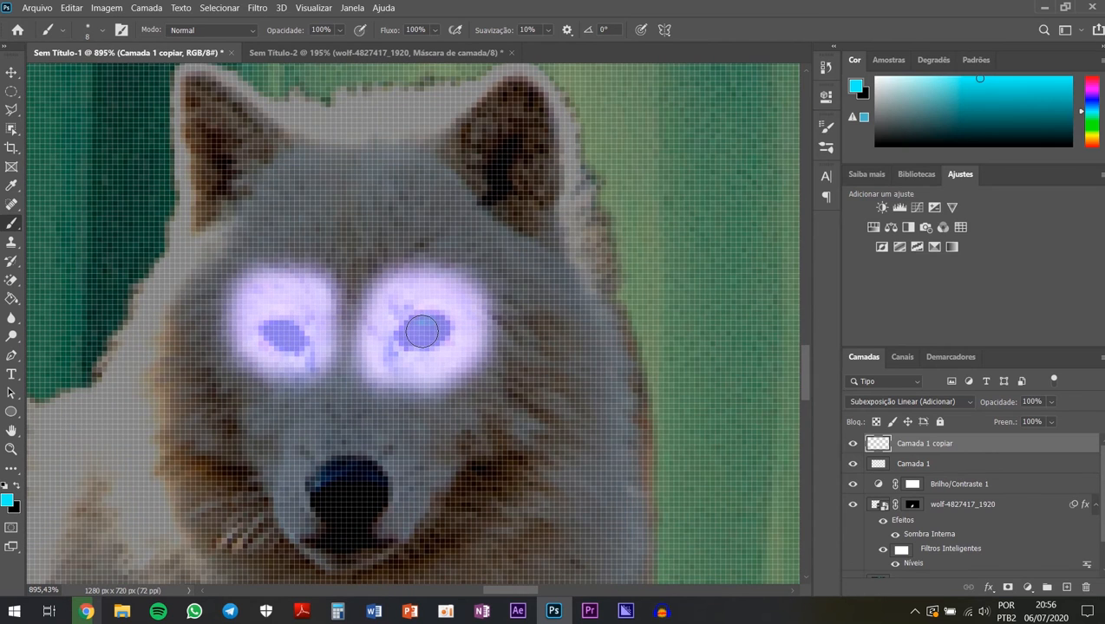
{"action": "left_click", "coordinate": [422, 332]}
{"action": "left_click_drag", "start_coordinate": [422, 331], "coordinate": [434, 327]}
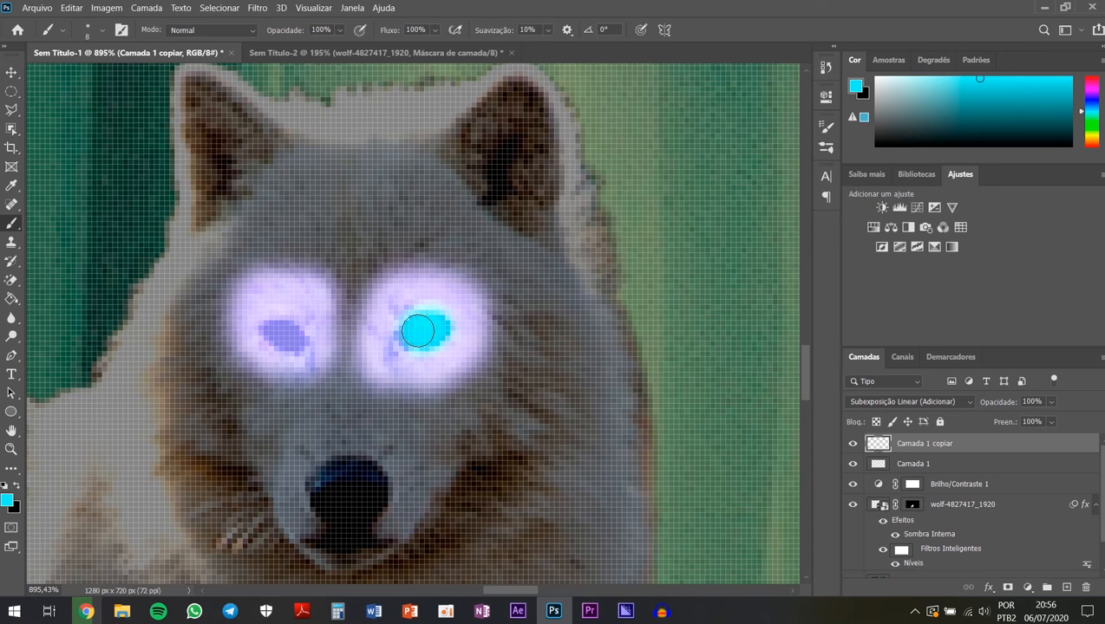
{"action": "left_click_drag", "start_coordinate": [418, 330], "coordinate": [412, 332]}
{"action": "left_click", "coordinate": [282, 334]}
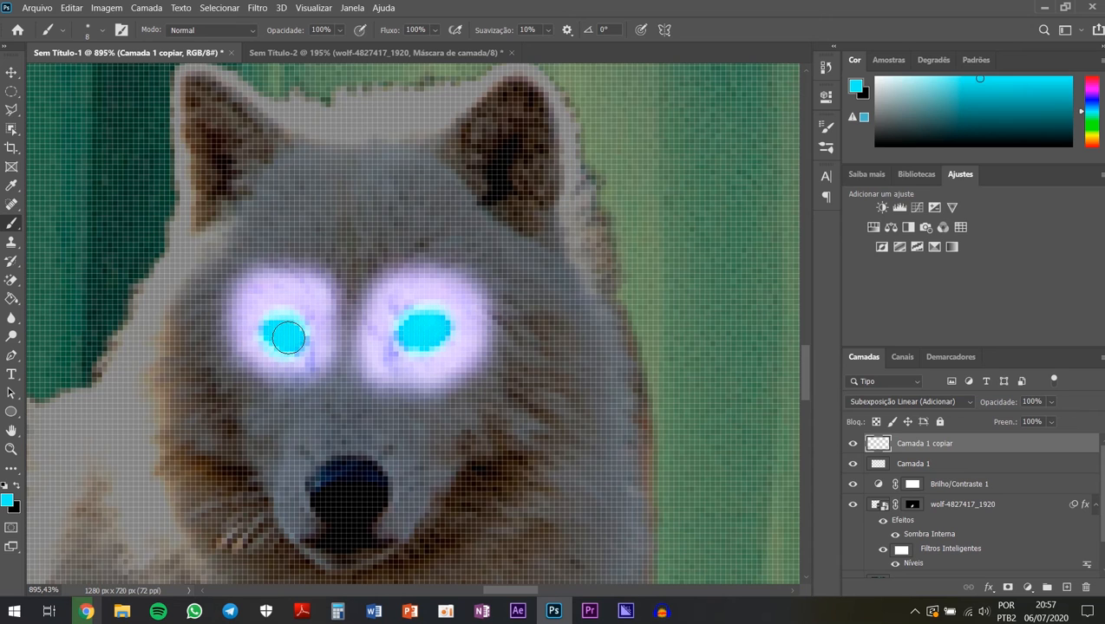
{"action": "scroll", "coordinate": [447, 363], "scroll_direction": "down", "scroll_amount": 4}
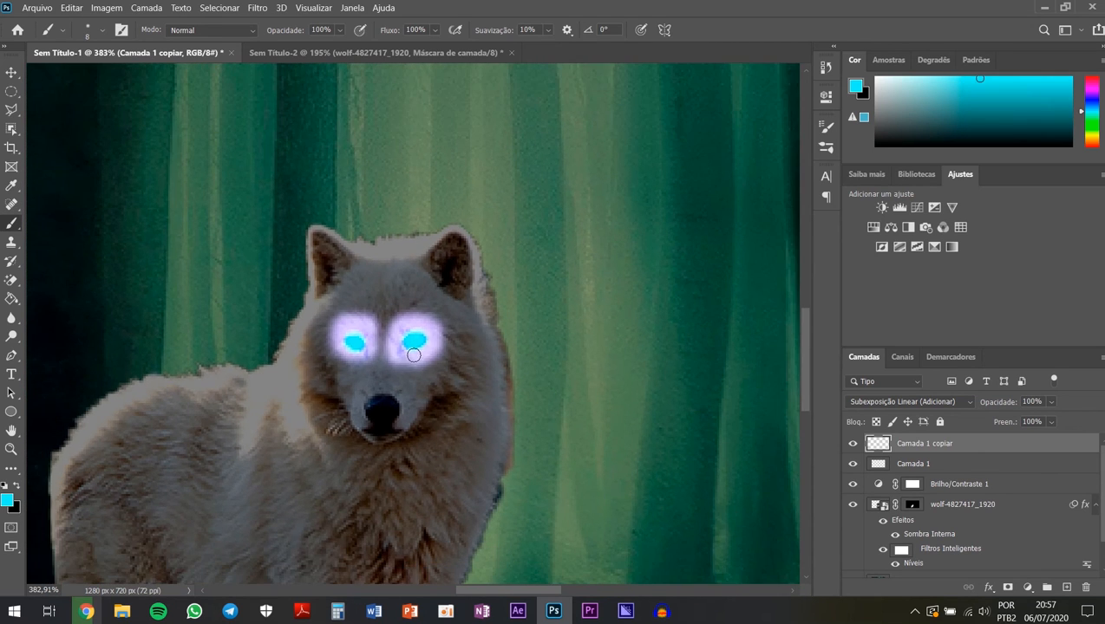
Step: Add a new layer above Camada 1 copiar and set the foreground color to a more saturated cyan, #07f5f8
{"action": "left_click", "coordinate": [1067, 588]}
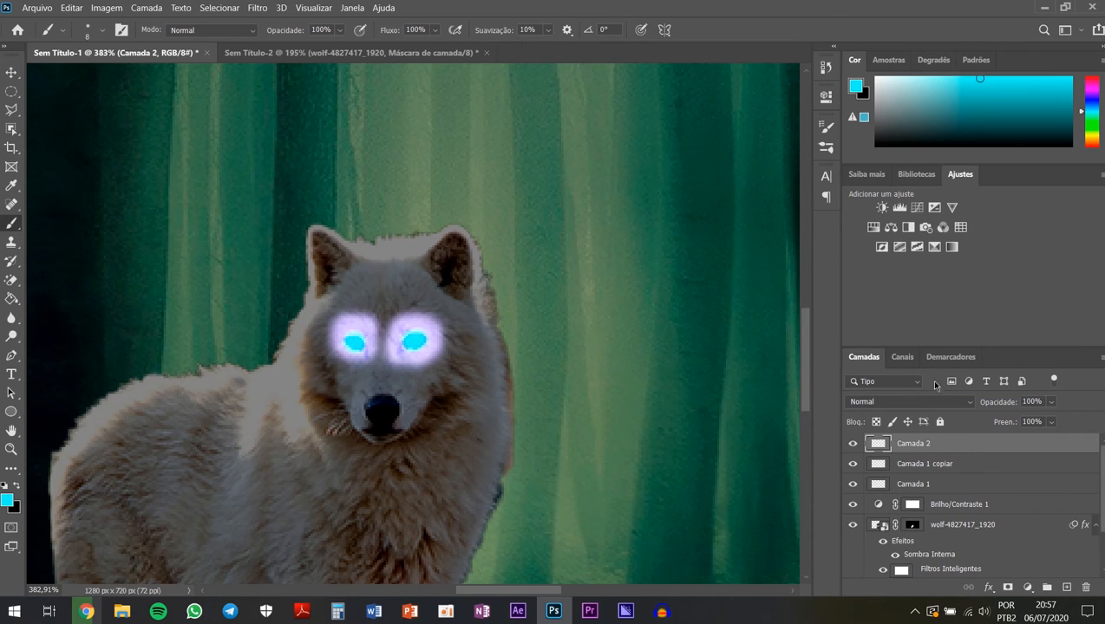
{"action": "left_click", "coordinate": [7, 500]}
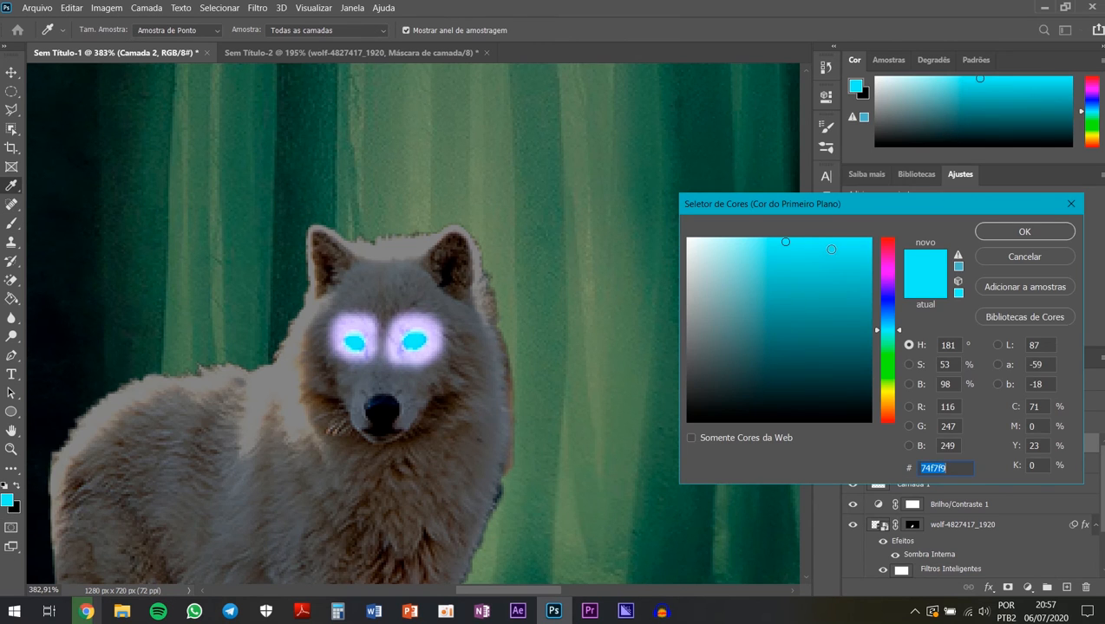
{"action": "left_click_drag", "start_coordinate": [797, 243], "coordinate": [802, 243]}
{"action": "left_click", "coordinate": [989, 231]}
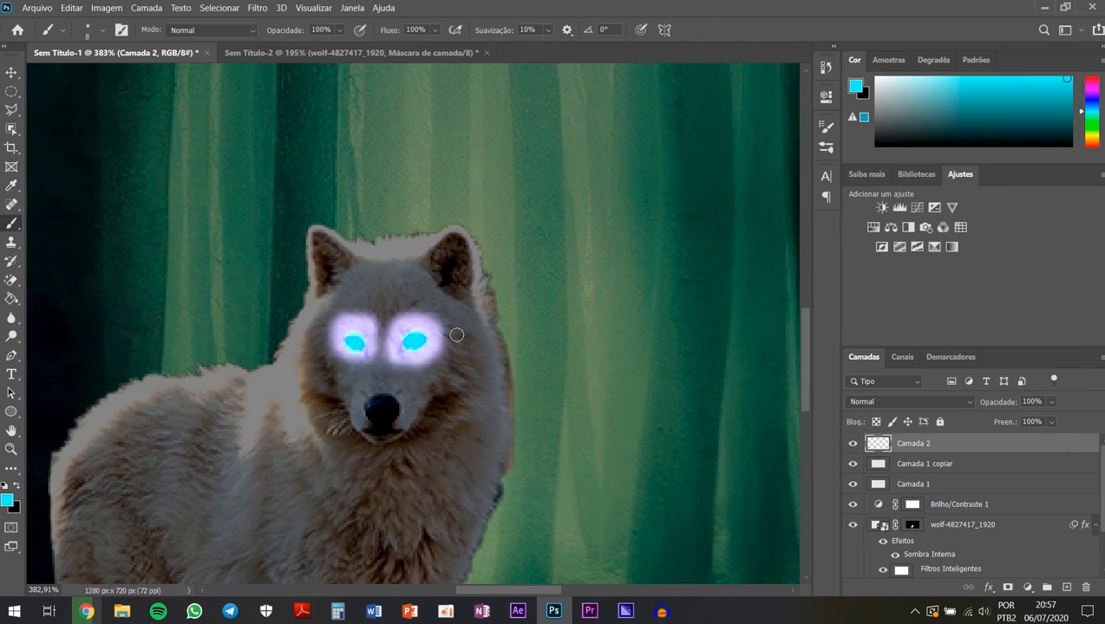
Step: Fill out the cyan pupil of the wolf's right-hand eye on Camada 2, reducing the soft brush to 5 px for its inner edge
{"action": "scroll", "coordinate": [418, 346], "scroll_direction": "up", "scroll_amount": 2}
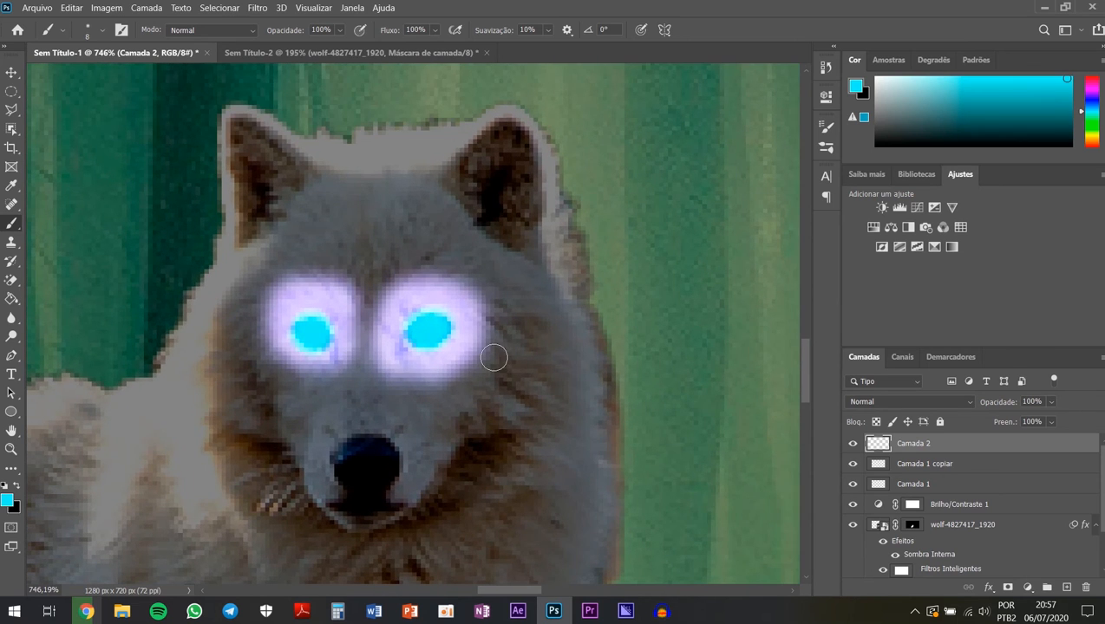
{"action": "left_click", "coordinate": [442, 330]}
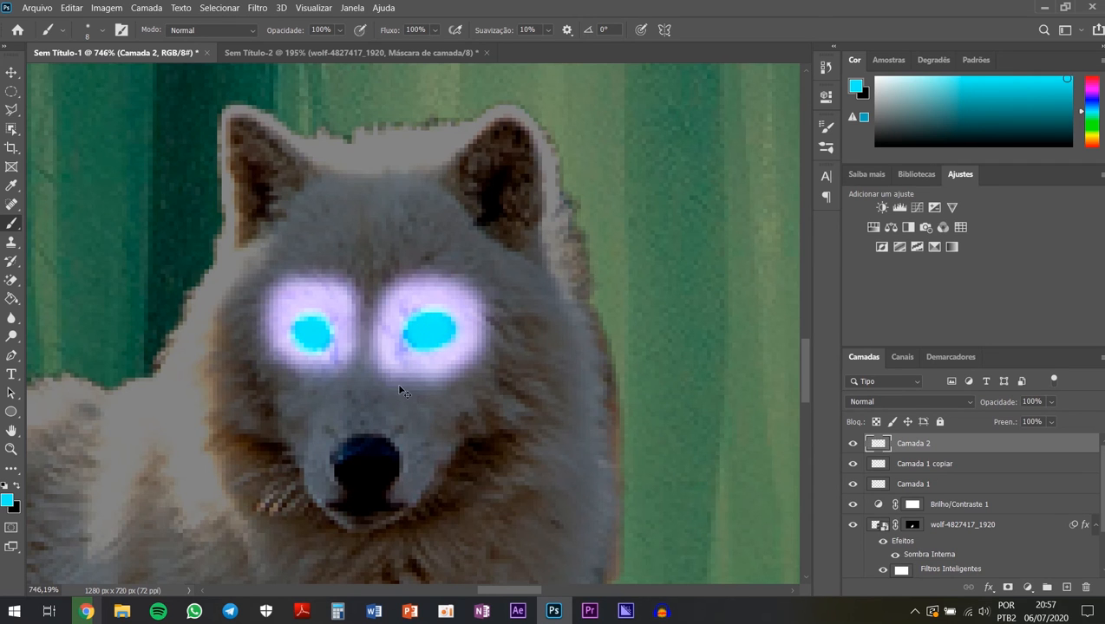
{"action": "scroll", "coordinate": [414, 348], "scroll_direction": "up", "scroll_amount": 2}
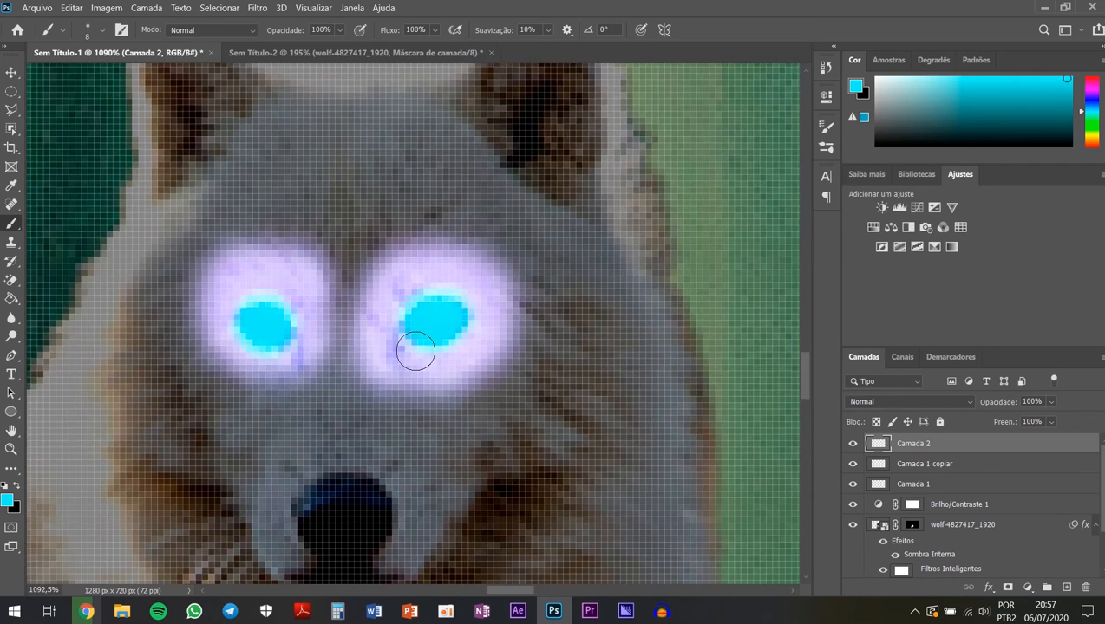
{"action": "left_click", "coordinate": [102, 33]}
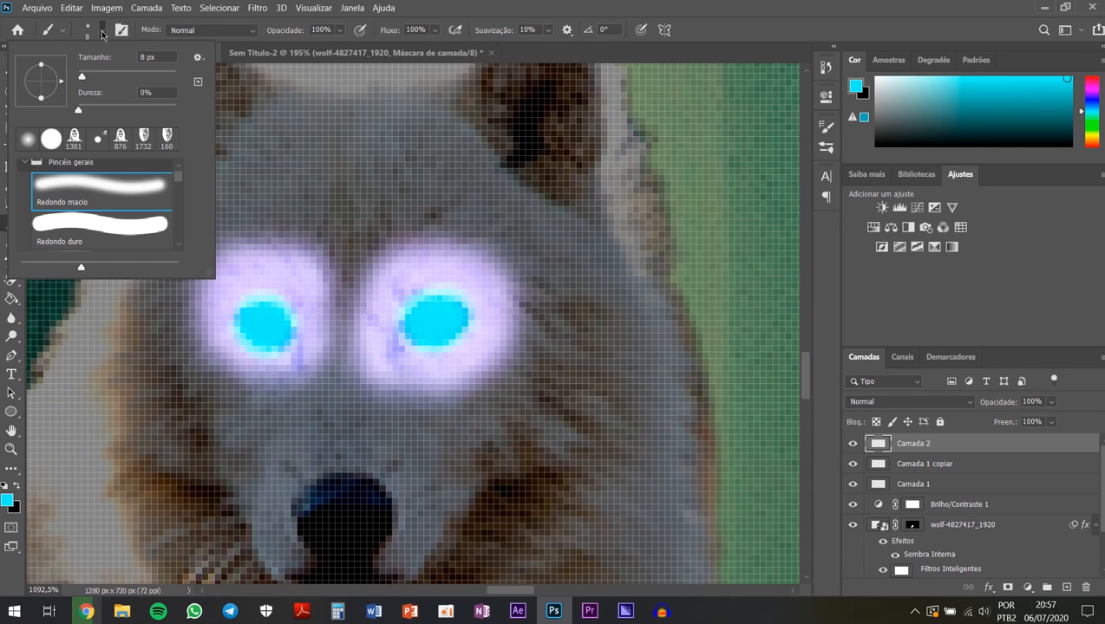
{"action": "left_click_drag", "start_coordinate": [85, 76], "coordinate": [82, 77]}
{"action": "left_click", "coordinate": [414, 330]}
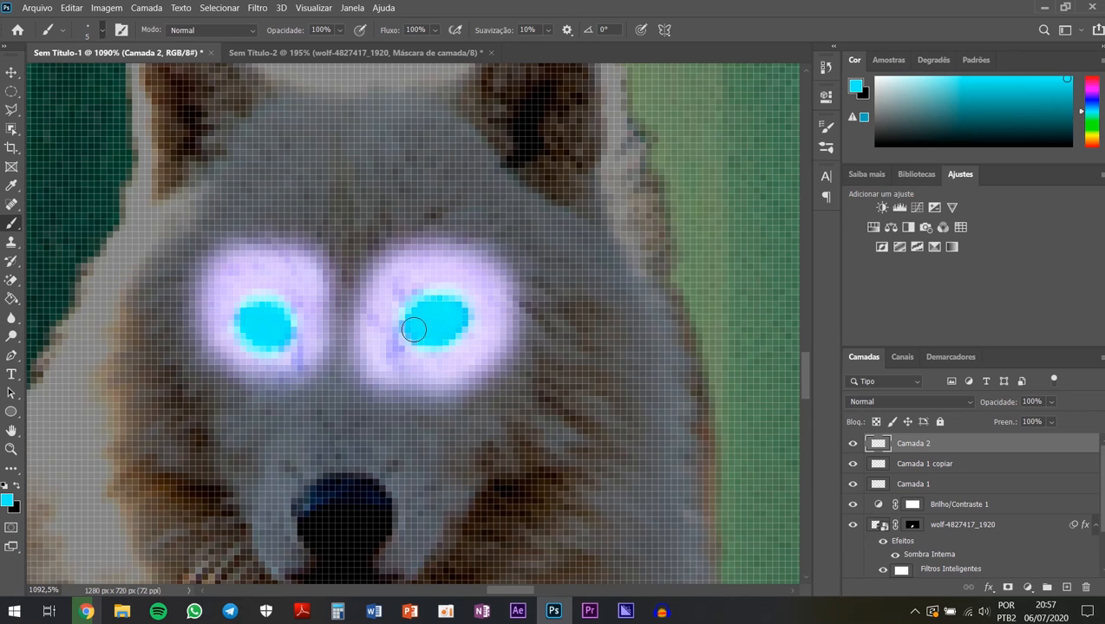
{"action": "left_click", "coordinate": [413, 330]}
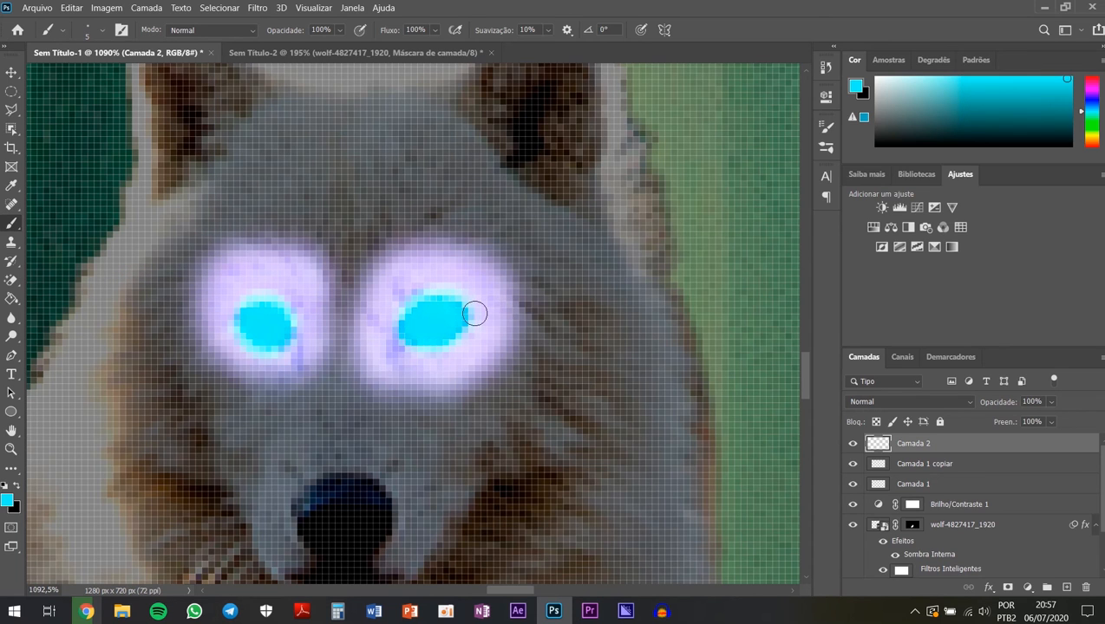
{"action": "scroll", "coordinate": [439, 316], "scroll_direction": "down", "scroll_amount": 4}
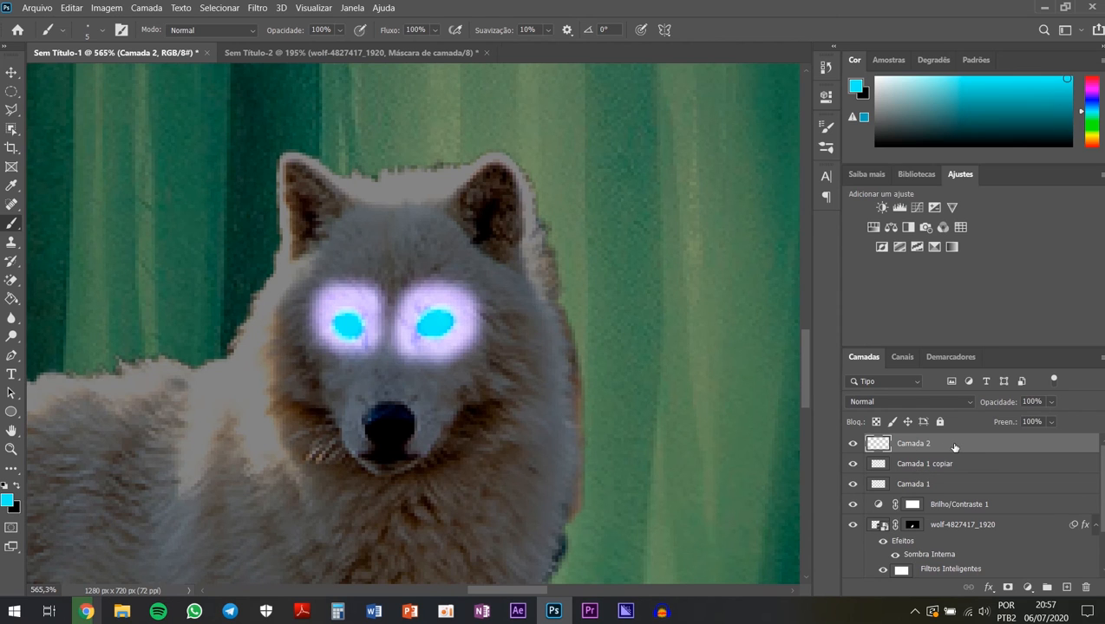
Step: Move Camada 2 below Camada 1 in the layer stack, directly above the Brilho/Contraste 1 adjustment
{"action": "left_click_drag", "start_coordinate": [953, 447], "coordinate": [945, 495]}
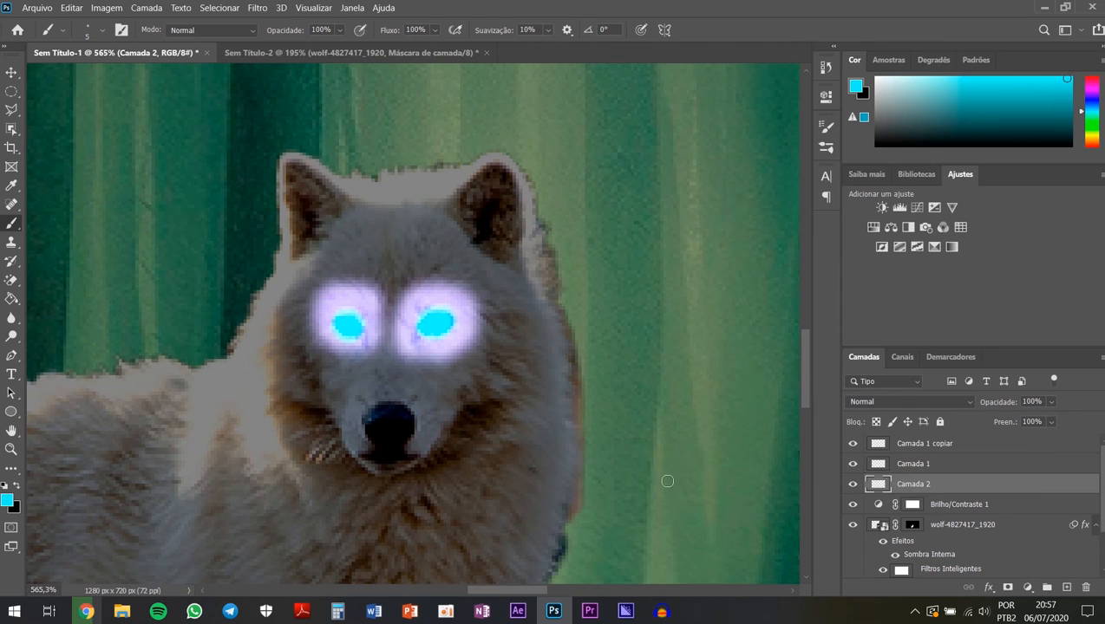
{"action": "scroll", "coordinate": [491, 406], "scroll_direction": "down", "scroll_amount": 5}
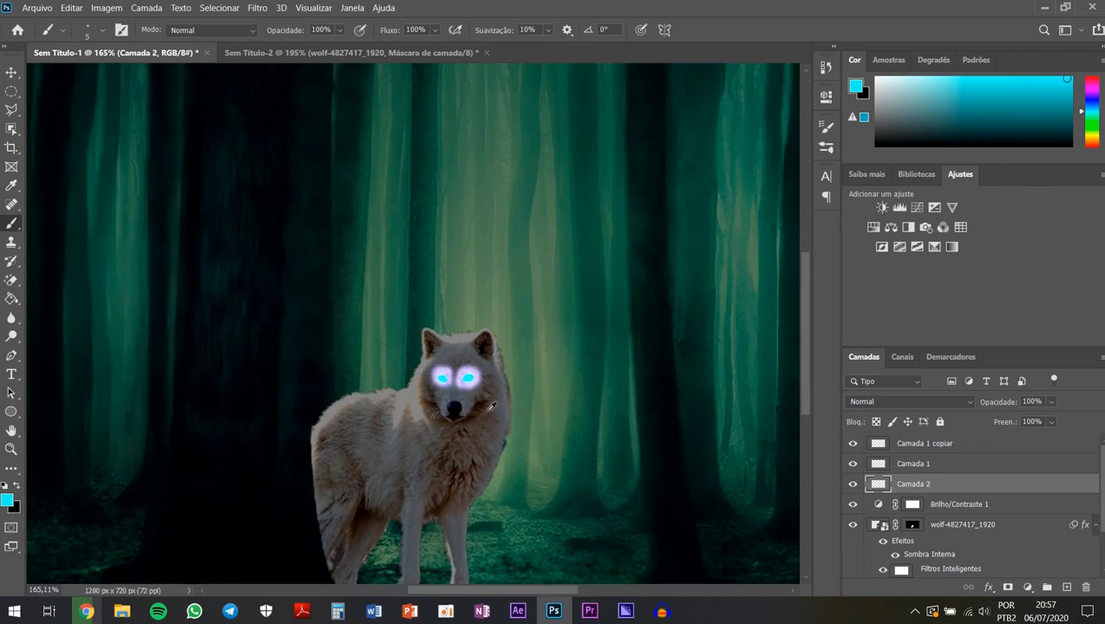
{"action": "scroll", "coordinate": [491, 406], "scroll_direction": "down", "scroll_amount": 2}
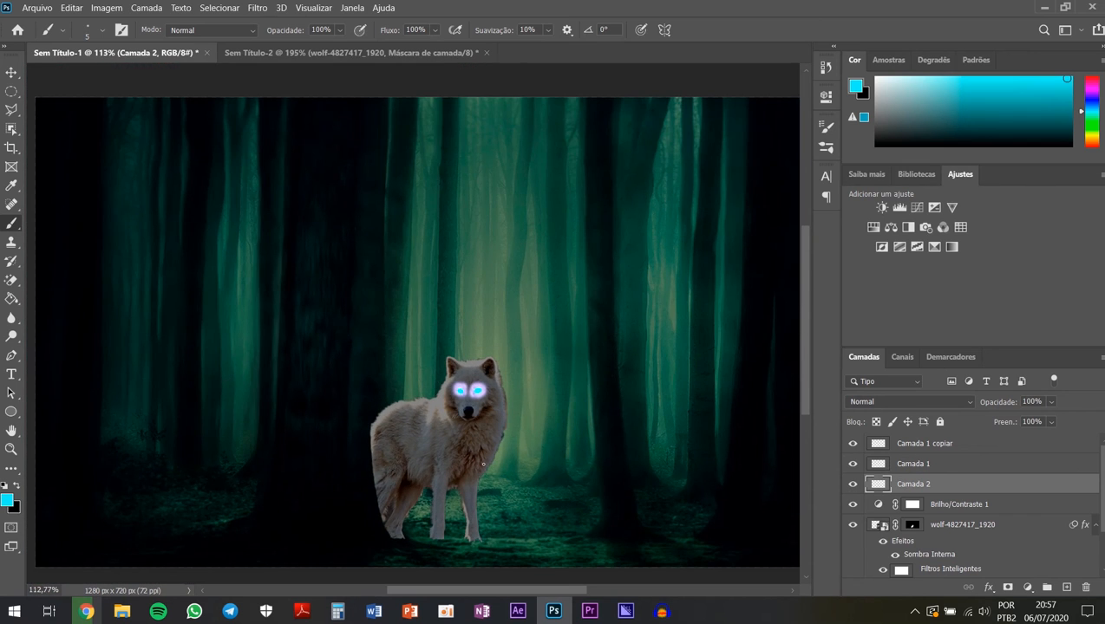
{"action": "scroll", "coordinate": [512, 464], "scroll_direction": "up", "scroll_amount": 1}
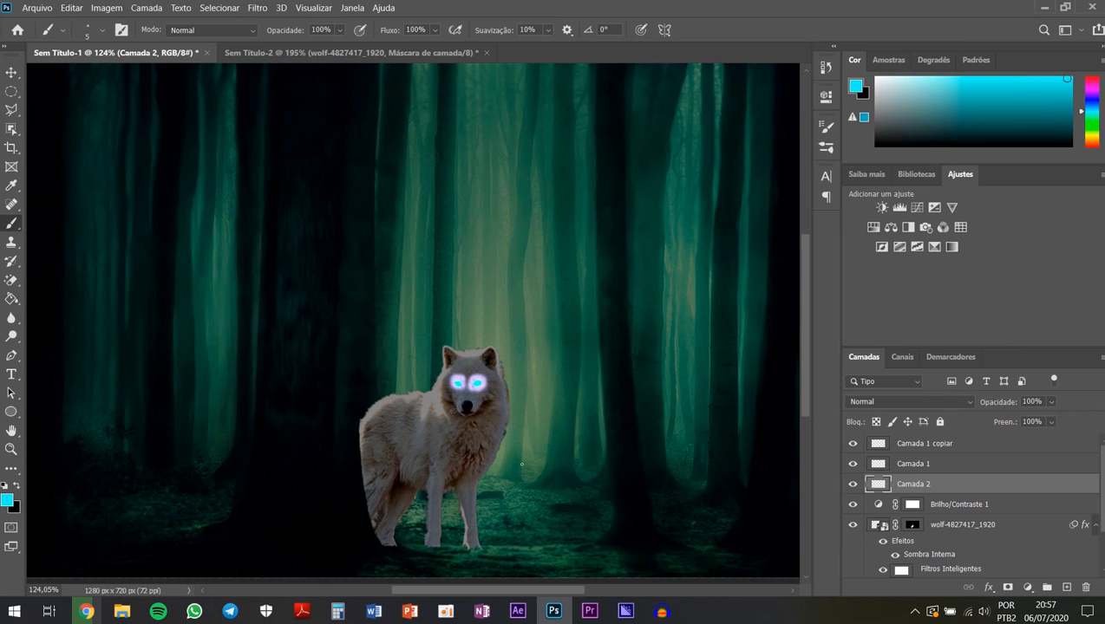
{"action": "scroll", "coordinate": [527, 464], "scroll_direction": "up", "scroll_amount": 1}
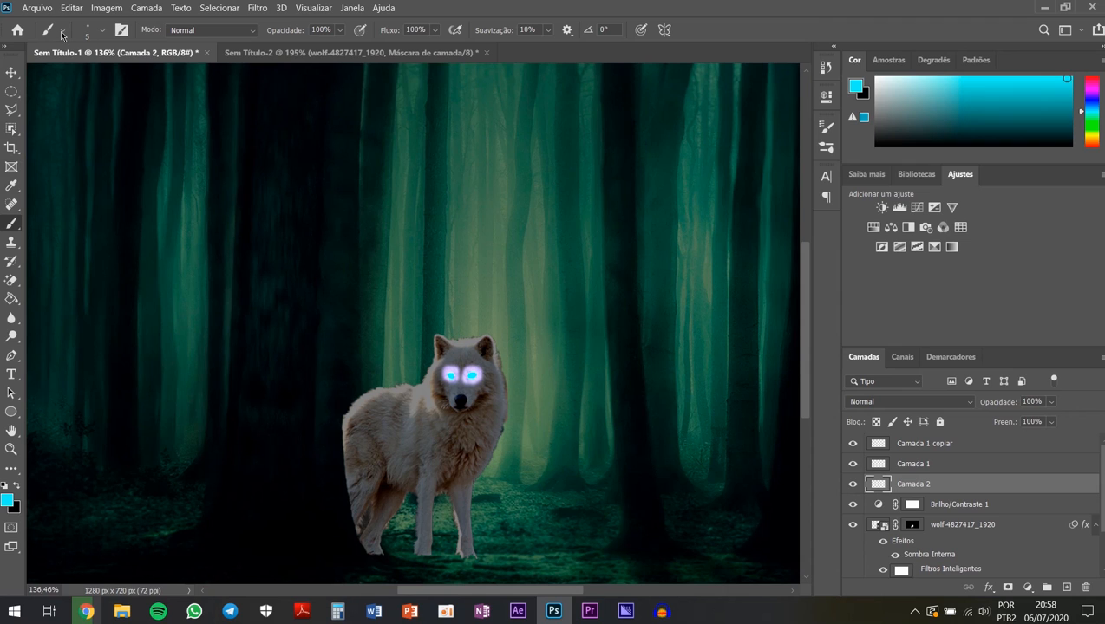
Step: Select the wolf-4827417_1920 layer and set the Brush color to dark green #132b1c, sampled from the ground beside the front paw
{"action": "left_click", "coordinate": [11, 72]}
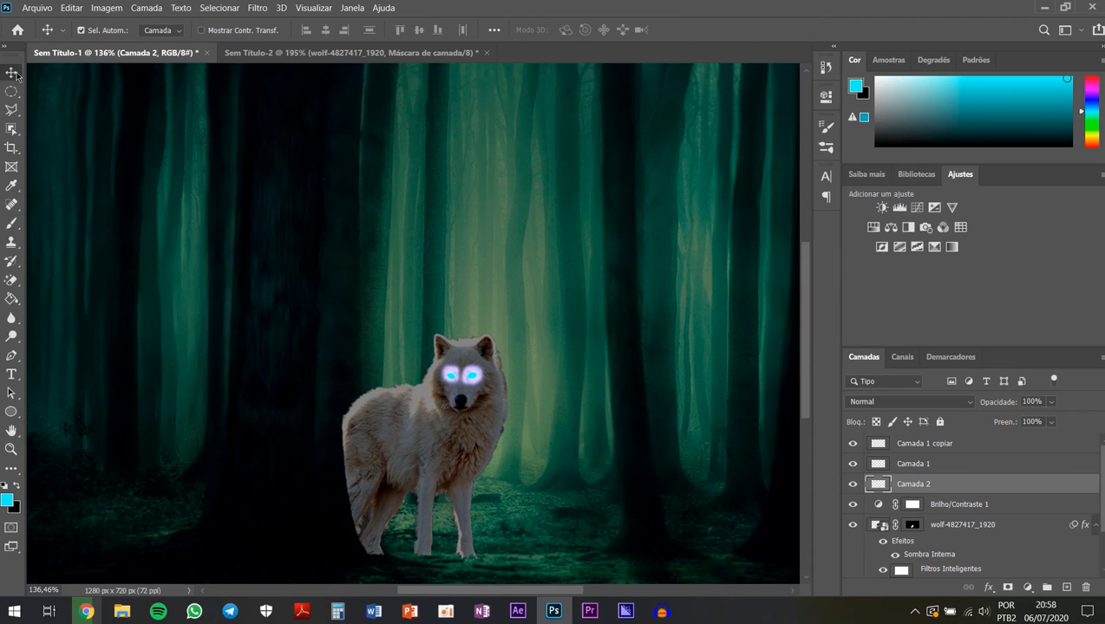
{"action": "left_click", "coordinate": [447, 472]}
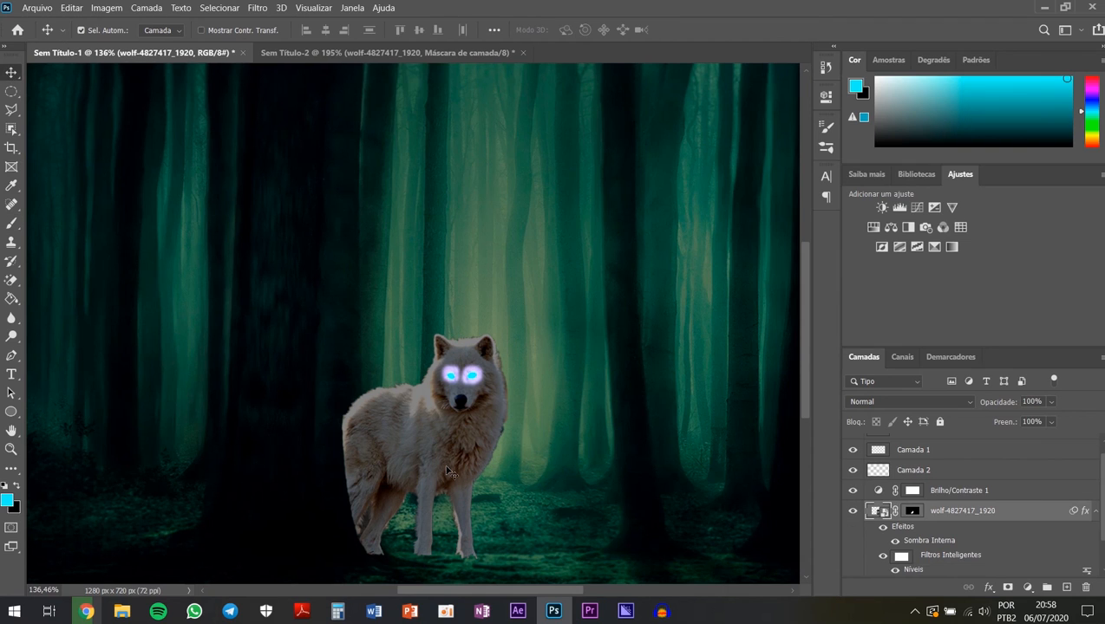
{"action": "left_click", "coordinate": [11, 222]}
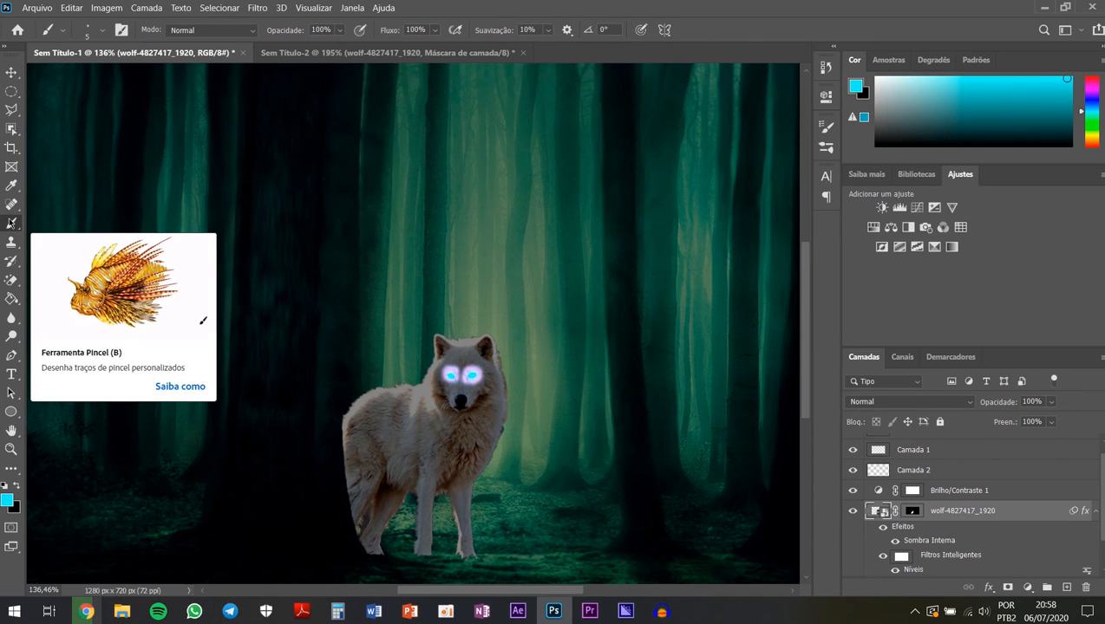
{"action": "left_click", "coordinate": [856, 86]}
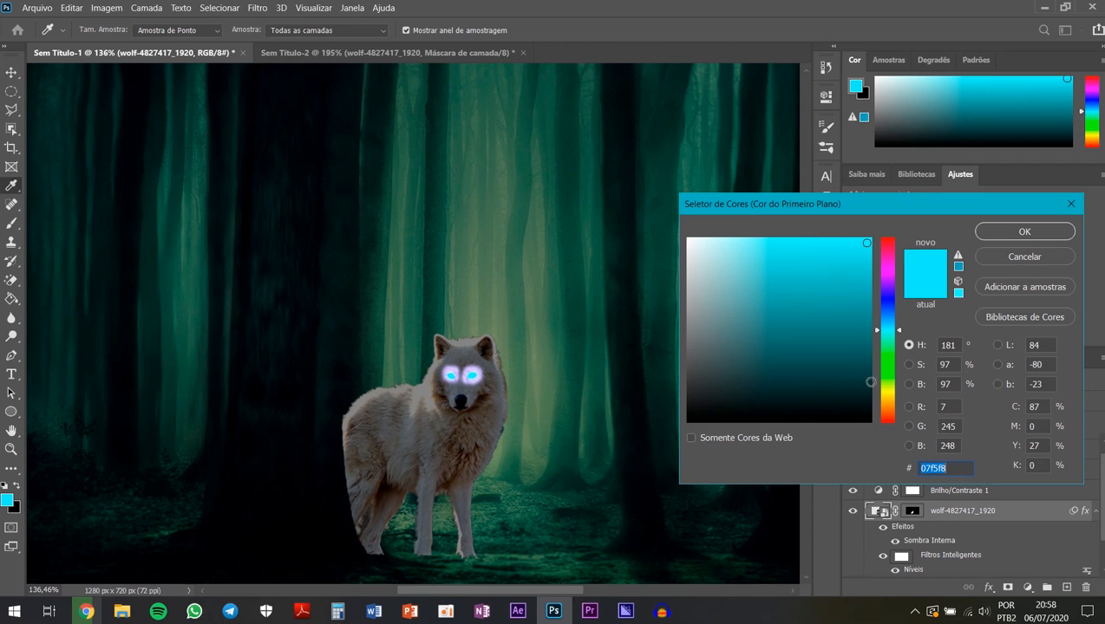
{"action": "left_click", "coordinate": [470, 565]}
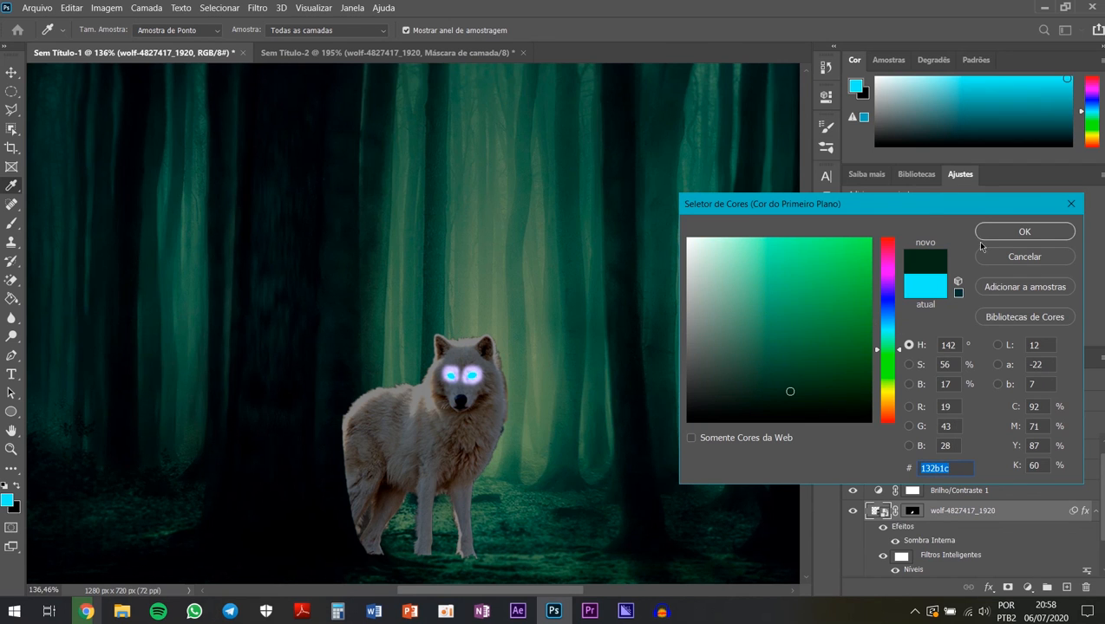
{"action": "left_click", "coordinate": [1006, 235]}
Step: Rasterize the wolf smart object and paint dark green over the bottom of its right-hand front paw with the 5 px brush
{"action": "key", "text": "b"}
{"action": "left_click", "coordinate": [470, 562]}
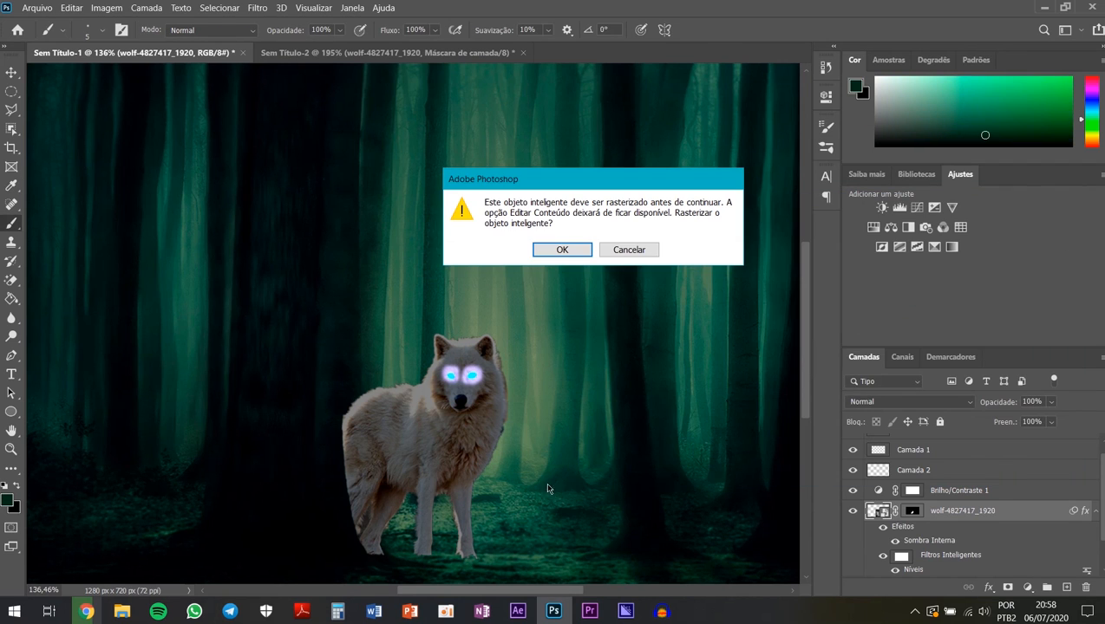
{"action": "left_click", "coordinate": [564, 250]}
{"action": "mouse_move", "coordinate": [454, 559]}
{"action": "left_mouse_down"}
{"action": "mouse_move", "coordinate": [473, 556]}
{"action": "mouse_move", "coordinate": [457, 553]}
{"action": "left_mouse_up"}
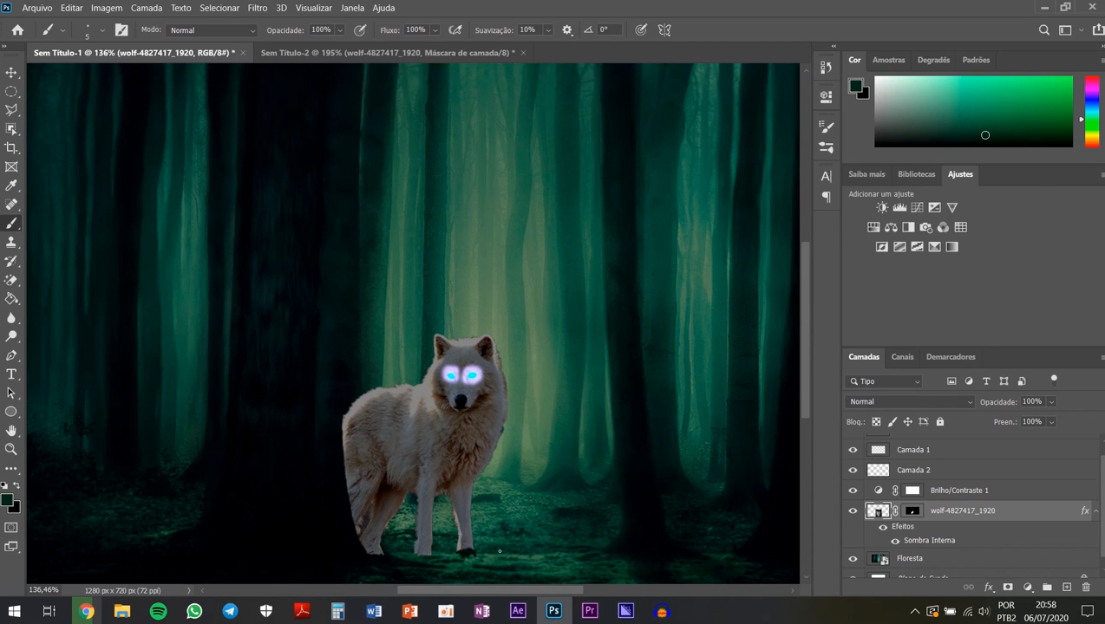
{"action": "scroll", "coordinate": [495, 552], "scroll_direction": "down", "scroll_amount": 3}
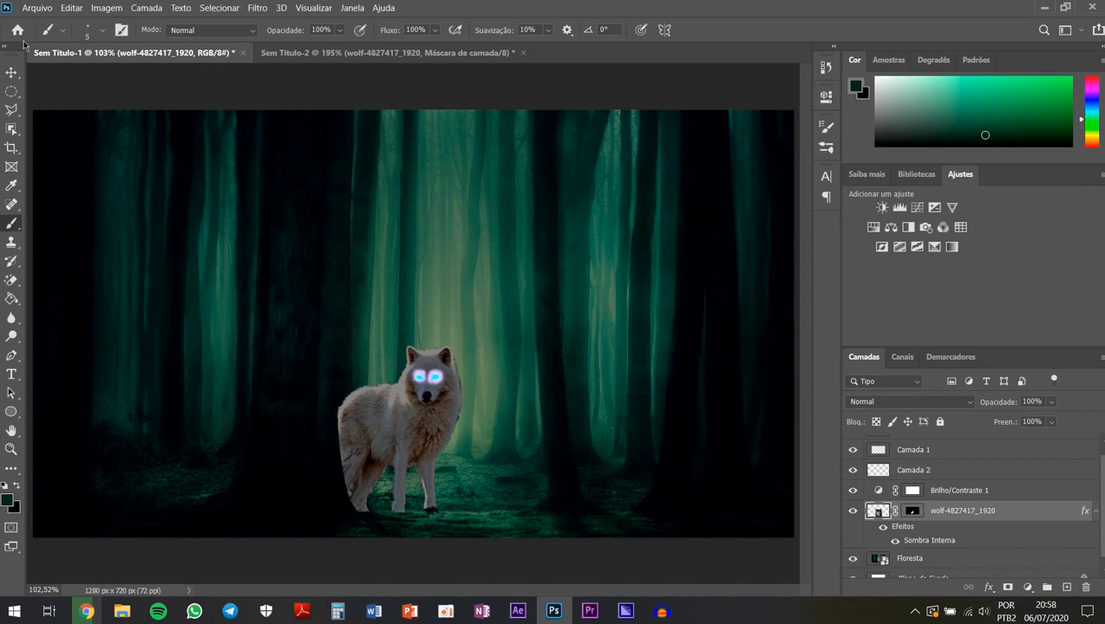
Step: Open the Export As (Exportar como) settings for the finished wolf composite
{"action": "left_click", "coordinate": [12, 73]}
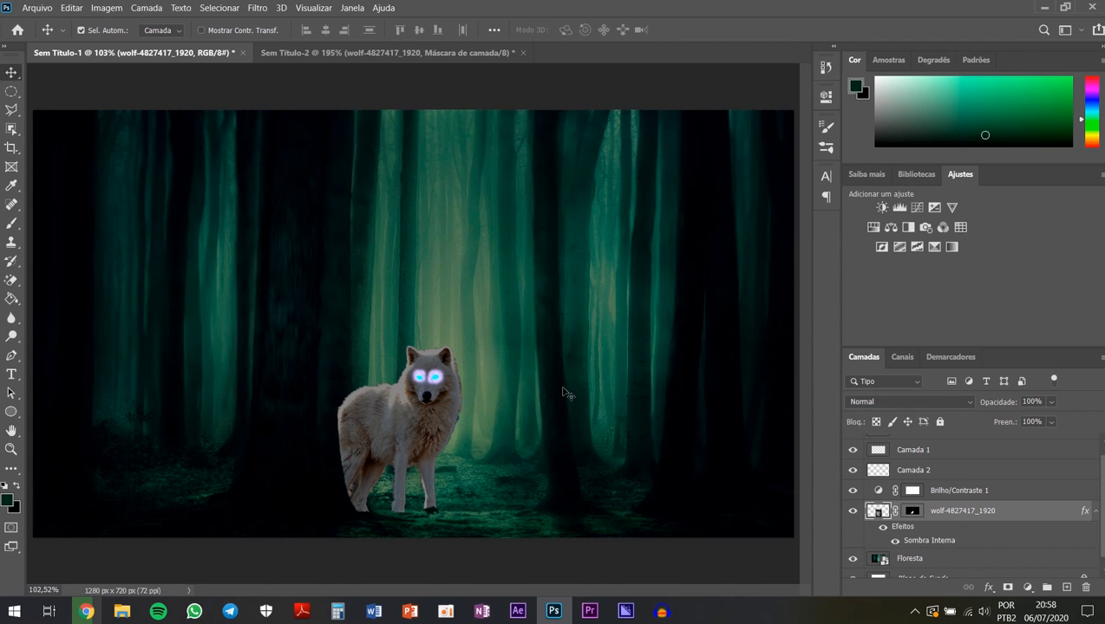
{"action": "left_click", "coordinate": [45, 8]}
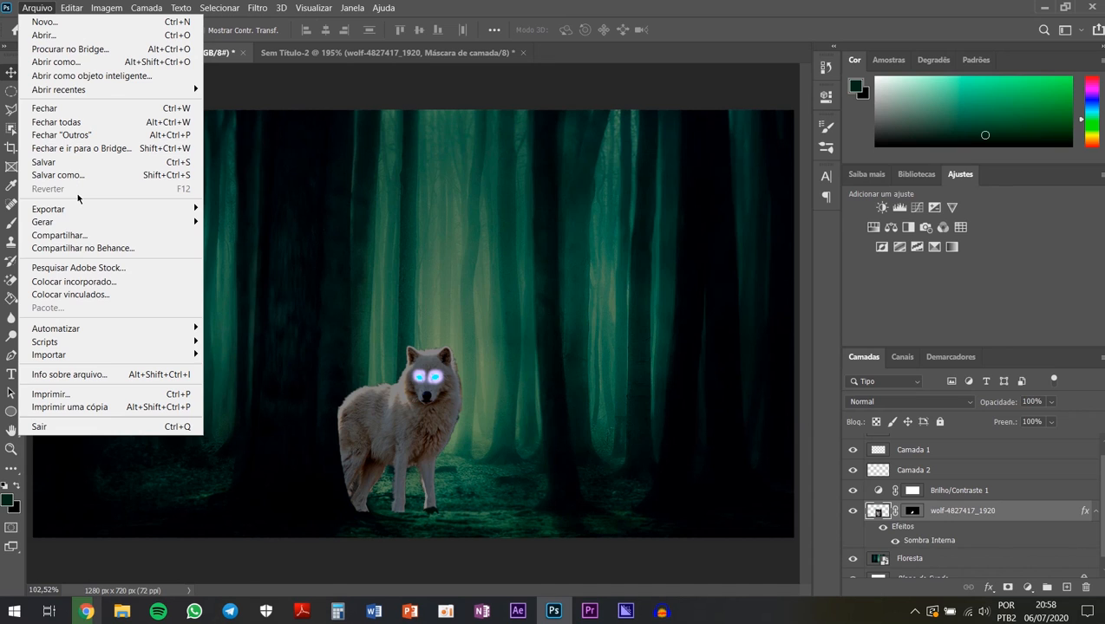
{"action": "mouse_move", "coordinate": [77, 209]}
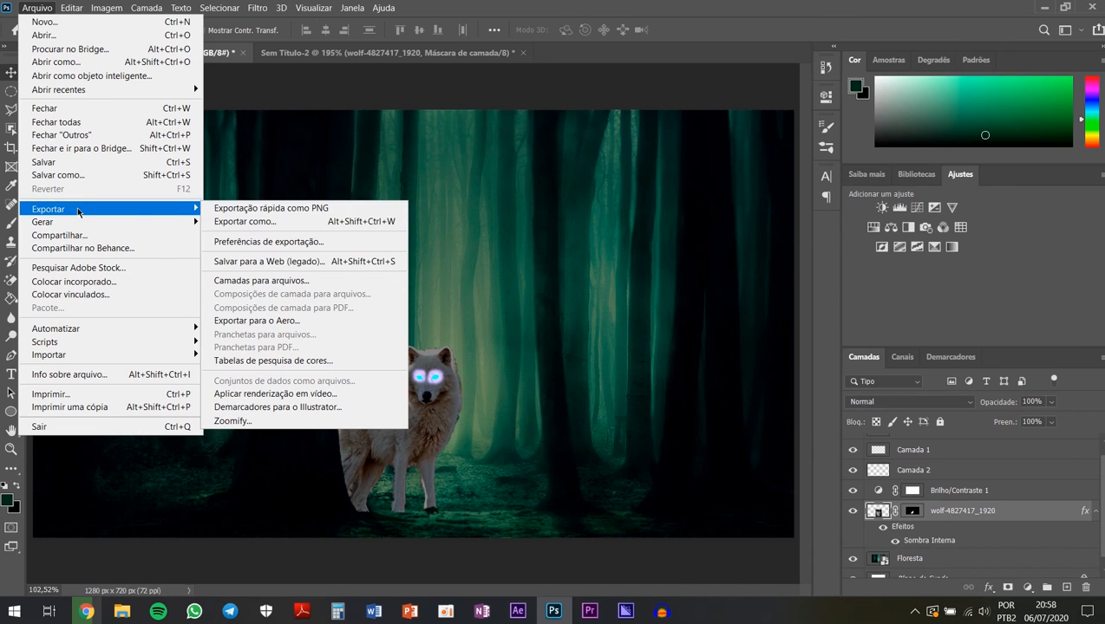
{"action": "left_click", "coordinate": [280, 224]}
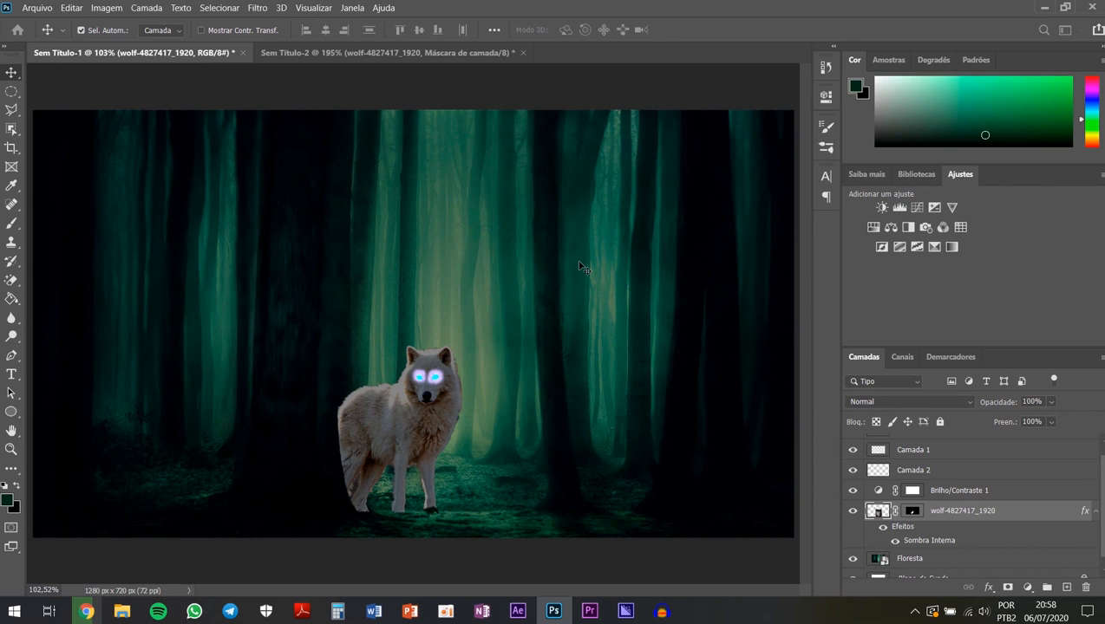